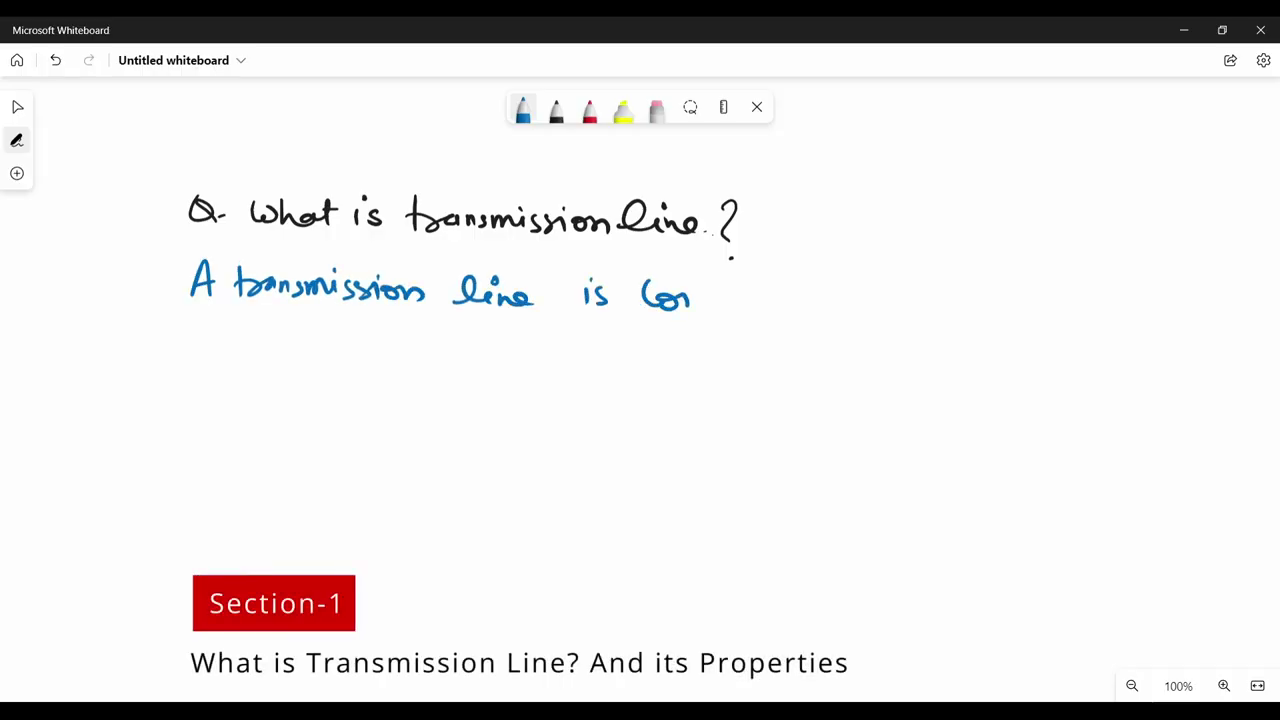
- Finish the blue transmission-line definition, then write the 'µ strip' label in red
mouse_move(205, 345)
left_mouse_down()
mouse_move(745, 375)
mouse_move(828, 400)
left_mouse_up()
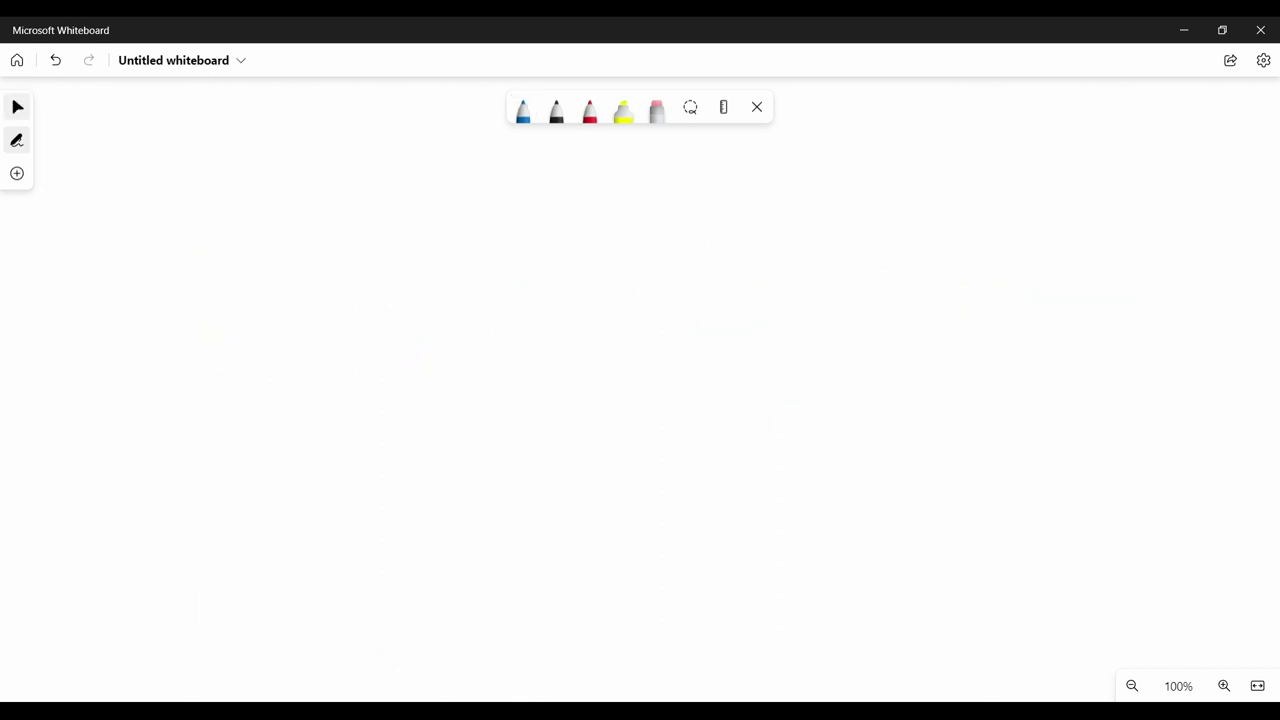
left_click(589, 107)
left_click_drag(270, 270, 374, 262)
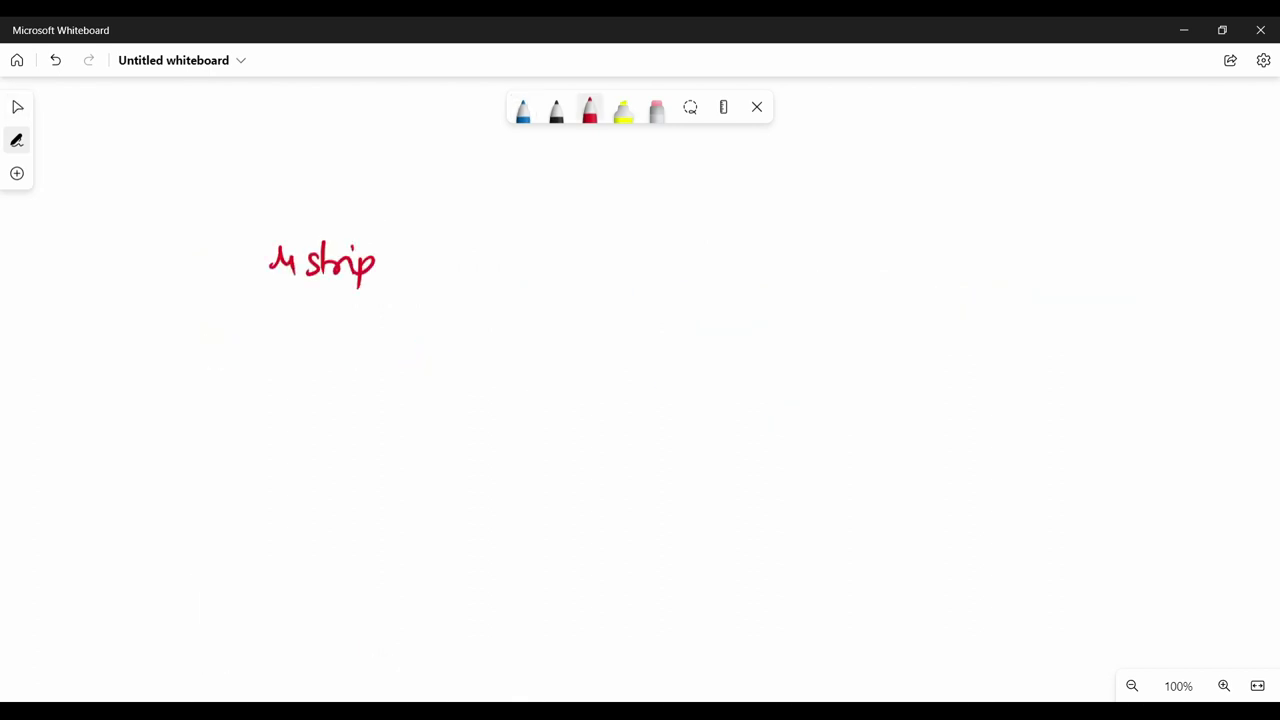
- Sketch the red 3-D microstrip slab with its trace, circled A and B, and a divider
left_click_drag(509, 216, 449, 316)
mouse_move(510, 216)
left_mouse_down()
mouse_move(450, 315)
mouse_move(679, 213)
mouse_move(602, 316)
left_mouse_up()
left_click_drag(449, 320, 600, 316)
left_click_drag(449, 322, 606, 344)
mouse_move(680, 225)
left_mouse_down()
mouse_move(680, 252)
mouse_move(602, 346)
left_mouse_up()
mouse_move(488, 266)
left_mouse_down()
mouse_move(632, 256)
mouse_move(482, 285)
mouse_move(628, 266)
left_mouse_up()
mouse_move(432, 288)
left_mouse_down()
mouse_move(450, 286)
mouse_move(448, 274)
left_mouse_up()
left_click_drag(442, 238, 452, 242)
left_click_drag(712, 260, 718, 288)
left_click_drag(720, 246, 706, 252)
left_click_drag(856, 178, 815, 372)
- Draw two blue parallel lines labelled Signal and Return
left_click(522, 108)
left_click_drag(880, 229, 1097, 226)
left_click_drag(875, 281, 1116, 279)
left_click_drag(1145, 207, 1132, 227)
mouse_move(1146, 214)
left_mouse_down()
mouse_move(1176, 222)
mouse_move(1204, 256)
left_mouse_up()
mouse_move(1126, 268)
left_mouse_down()
mouse_move(1180, 300)
mouse_move(1226, 306)
left_mouse_up()
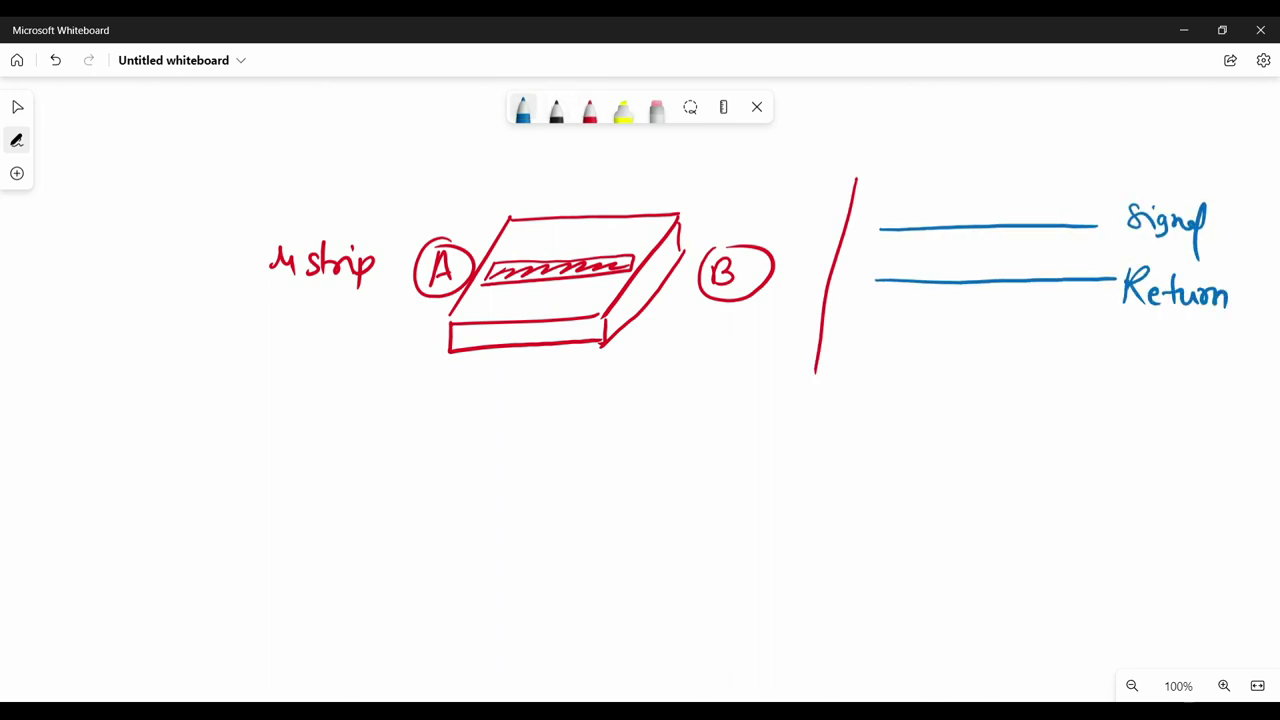
left_click_drag(1148, 348, 1220, 340)
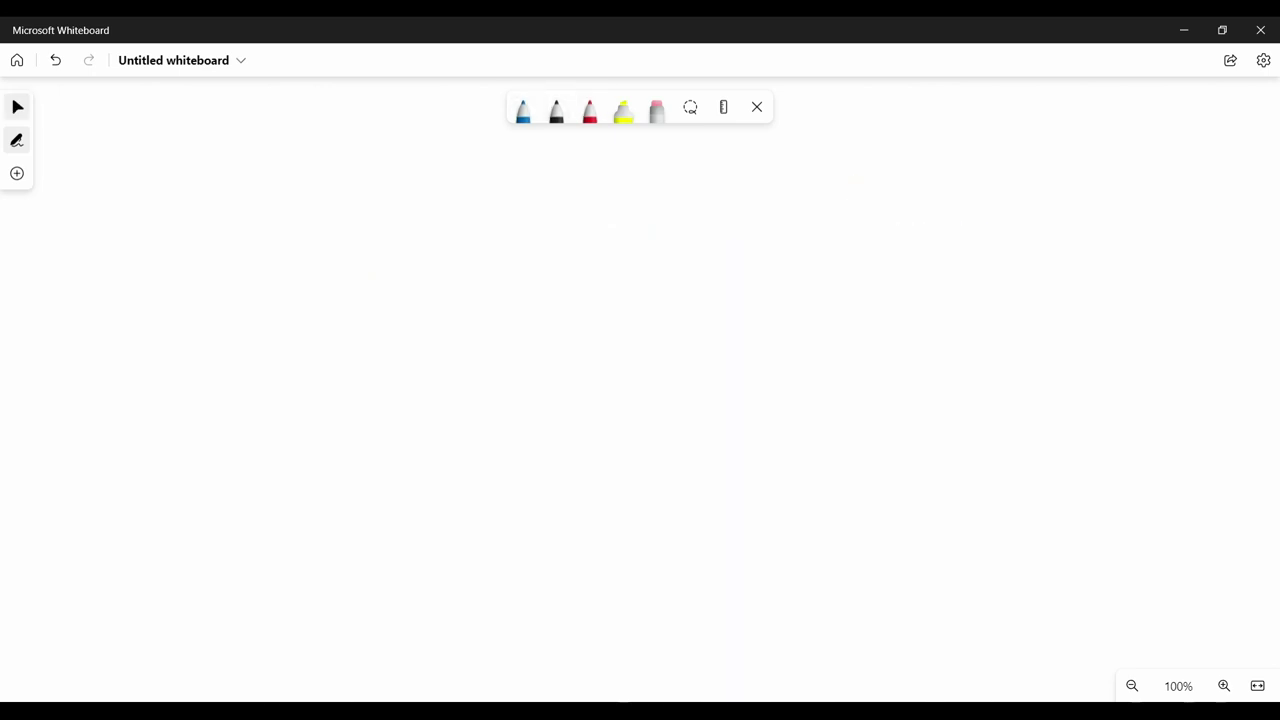
- Write the blue heading 'Circuit elements' that define a transmission line
left_click(522, 108)
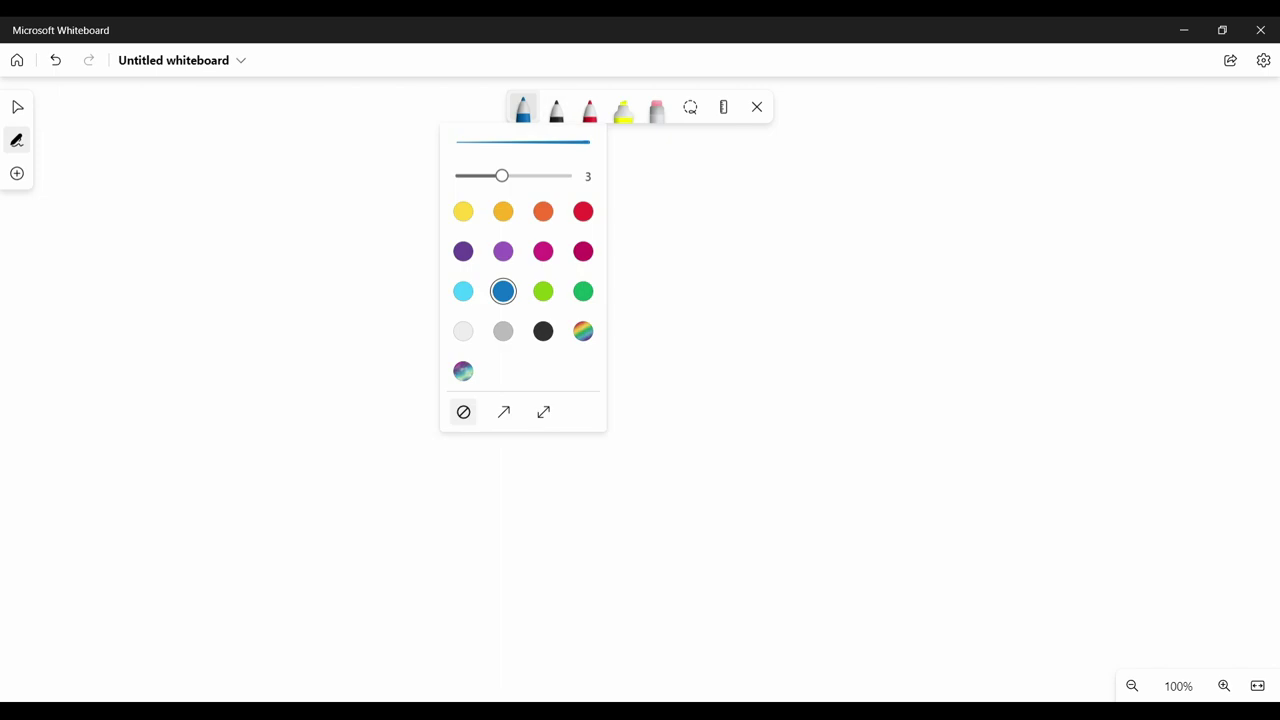
left_click(503, 291)
mouse_move(301, 226)
left_mouse_down()
mouse_move(300, 248)
mouse_move(366, 248)
left_mouse_up()
mouse_move(384, 240)
left_mouse_down()
mouse_move(520, 243)
mouse_move(657, 222)
mouse_move(684, 257)
mouse_move(711, 225)
mouse_move(1032, 239)
mouse_move(1081, 211)
mouse_move(1124, 234)
left_mouse_up()
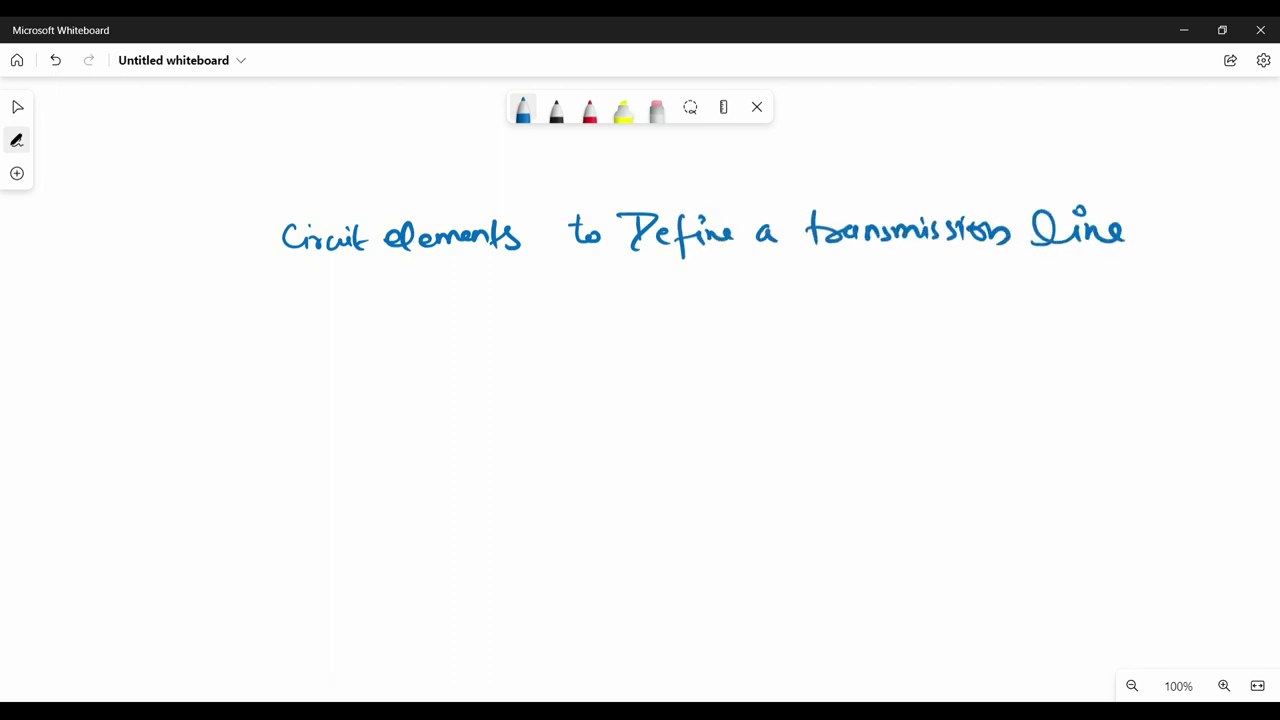
- Draw the resistor R and an inductor, then add a red note about two more properties
mouse_move(300, 327)
left_mouse_down()
mouse_move(461, 326)
mouse_move(407, 358)
mouse_move(420, 381)
mouse_move(623, 321)
mouse_move(715, 321)
mouse_move(661, 376)
mouse_move(836, 319)
mouse_move(865, 335)
mouse_move(898, 393)
left_mouse_up()
left_click(589, 108)
mouse_move(272, 448)
left_mouse_down()
mouse_move(566, 474)
mouse_move(652, 460)
mouse_move(798, 466)
mouse_move(858, 440)
mouse_move(1150, 450)
mouse_move(284, 528)
mouse_move(872, 530)
mouse_move(436, 580)
mouse_move(574, 596)
mouse_move(762, 590)
left_mouse_up()
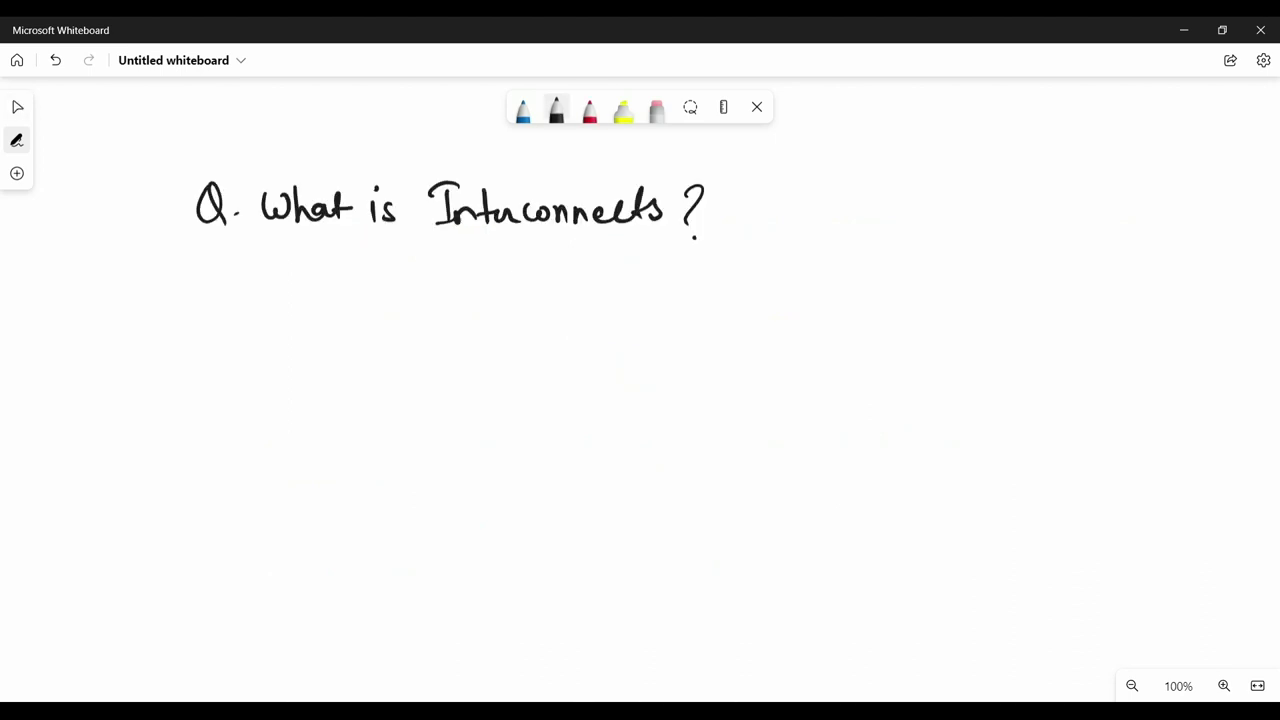
- Draw a # marker, then red Tx and Package boxes joined by an arrow
left_click_drag(197, 290, 197, 331)
mouse_move(208, 298)
left_mouse_down()
mouse_move(206, 330)
mouse_move(218, 312)
left_mouse_up()
mouse_move(190, 325)
left_mouse_down()
mouse_move(214, 306)
mouse_move(282, 336)
left_mouse_up()
left_click(589, 108)
left_click_drag(283, 288, 368, 336)
left_click_drag(284, 340, 368, 341)
mouse_move(302, 305)
left_mouse_down()
mouse_move(338, 303)
mouse_move(321, 333)
left_mouse_up()
left_click_drag(328, 314, 345, 327)
mouse_move(345, 313)
left_mouse_down()
mouse_move(330, 328)
mouse_move(435, 311)
mouse_move(428, 325)
left_mouse_up()
mouse_move(456, 281)
left_mouse_down()
mouse_move(457, 336)
mouse_move(514, 337)
mouse_move(459, 337)
mouse_move(480, 292)
mouse_move(506, 320)
mouse_move(562, 330)
mouse_move(570, 274)
left_mouse_up()
mouse_move(576, 301)
left_mouse_down()
mouse_move(659, 298)
mouse_move(678, 328)
left_mouse_up()
- Extend the red chain with Board, VIAs and Board boxes linked by arrows
mouse_move(678, 268)
left_mouse_down()
mouse_move(682, 336)
mouse_move(687, 318)
left_mouse_up()
mouse_move(688, 290)
left_mouse_down()
mouse_move(690, 318)
mouse_move(712, 304)
left_mouse_up()
left_click_drag(724, 314, 752, 302)
mouse_move(762, 306)
left_mouse_down()
mouse_move(766, 326)
mouse_move(866, 295)
left_mouse_up()
left_click_drag(856, 287, 874, 330)
mouse_move(870, 258)
left_mouse_down()
mouse_move(980, 330)
mouse_move(872, 334)
left_mouse_up()
mouse_move(886, 282)
left_mouse_down()
mouse_move(914, 284)
mouse_move(921, 318)
left_mouse_up()
mouse_move(932, 322)
left_mouse_down()
mouse_move(953, 288)
mouse_move(956, 318)
mouse_move(1050, 293)
left_mouse_up()
left_click_drag(1038, 285, 1052, 304)
left_click_drag(1060, 254, 1060, 334)
mouse_move(1060, 248)
left_mouse_down()
mouse_move(1166, 240)
mouse_move(1062, 330)
left_mouse_up()
left_click_drag(1072, 270, 1073, 299)
mouse_move(1074, 264)
left_mouse_down()
mouse_move(1076, 300)
mouse_move(1104, 290)
left_mouse_up()
left_click_drag(1106, 286, 1136, 294)
- Complete the chain with a downward arrow to Package, then a left arrow to Rx
left_click_drag(1142, 290, 1146, 264)
left_click_drag(1110, 332, 1112, 392)
left_click_drag(1100, 378, 1126, 380)
mouse_move(1018, 420)
left_mouse_down()
mouse_move(1184, 420)
mouse_move(1006, 480)
left_mouse_up()
left_click_drag(1008, 480, 1188, 482)
left_click_drag(1184, 418, 1188, 478)
left_click_drag(1028, 432, 1030, 462)
mouse_move(1030, 430)
left_mouse_down()
mouse_move(1040, 448)
mouse_move(1158, 462)
left_mouse_up()
left_click_drag(1000, 450, 890, 456)
mouse_move(750, 432)
left_mouse_down()
mouse_move(752, 490)
mouse_move(856, 496)
left_mouse_up()
left_click_drag(856, 496, 766, 502)
left_click_drag(772, 458, 778, 488)
mouse_move(780, 456)
left_mouse_down()
mouse_move(812, 492)
mouse_move(832, 488)
left_mouse_up()
left_click_drag(830, 458, 802, 486)
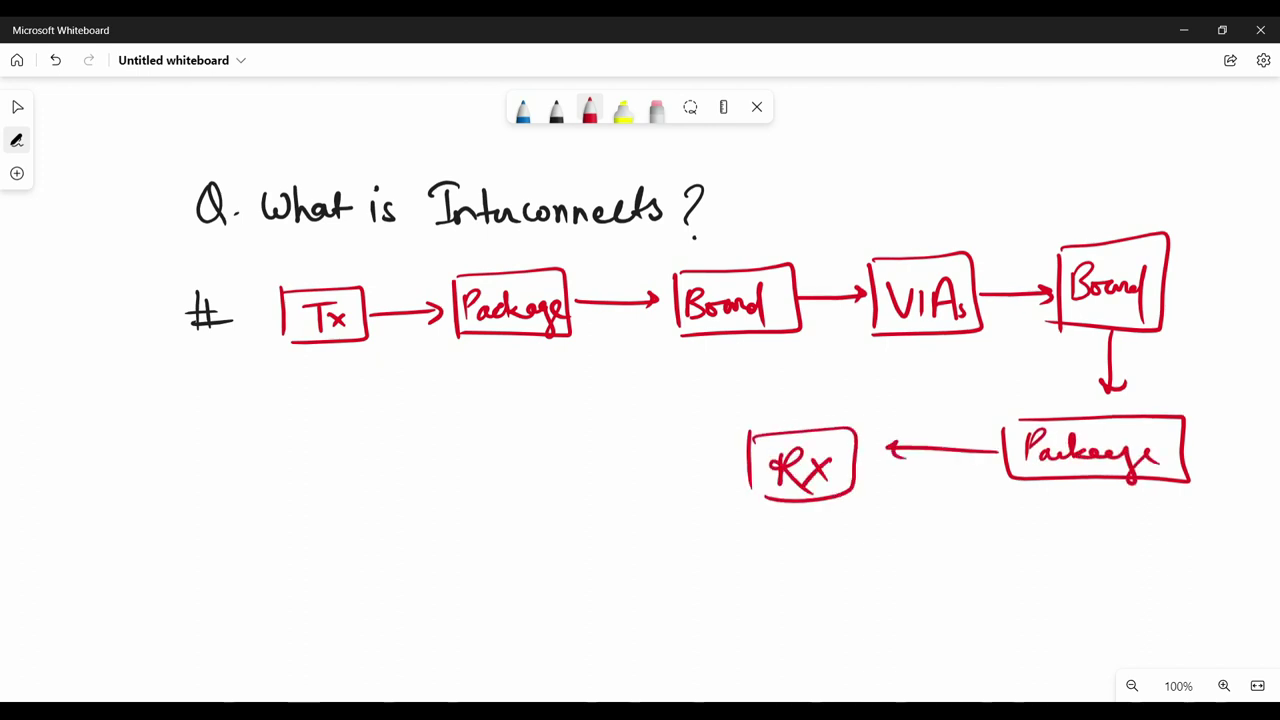
- Write the green book attribution ending 'SI/PI Simplified –'
left_click(522, 107)
scroll(640, 400, "down", 3)
left_click_drag(214, 298, 230, 260)
left_click_drag(266, 290, 364, 300)
left_click_drag(408, 270, 476, 318)
mouse_move(478, 290)
left_mouse_down()
mouse_move(512, 264)
mouse_move(550, 290)
left_mouse_up()
left_click_drag(604, 268, 640, 300)
left_click_drag(674, 236, 660, 312)
mouse_move(666, 268)
left_mouse_down()
mouse_move(700, 300)
mouse_move(896, 310)
left_mouse_up()
left_click_drag(910, 281, 940, 281)
- Write the green principle '1# All interconnects are transmission line'
left_click_drag(142, 372, 130, 410)
left_click_drag(180, 362, 214, 396)
left_click_drag(310, 408, 366, 404)
mouse_move(396, 372)
left_mouse_down()
mouse_move(450, 400)
mouse_move(572, 384)
mouse_move(598, 396)
left_mouse_up()
mouse_move(654, 378)
left_mouse_down()
mouse_move(668, 392)
mouse_move(702, 388)
left_mouse_up()
mouse_move(738, 372)
left_mouse_down()
mouse_move(752, 392)
mouse_move(730, 398)
mouse_move(762, 380)
left_mouse_up()
left_click_drag(756, 384, 1084, 398)
- Underline 'All interconnects are transmission line' with a red stroke
left_click(1032, 362)
left_click(1094, 399)
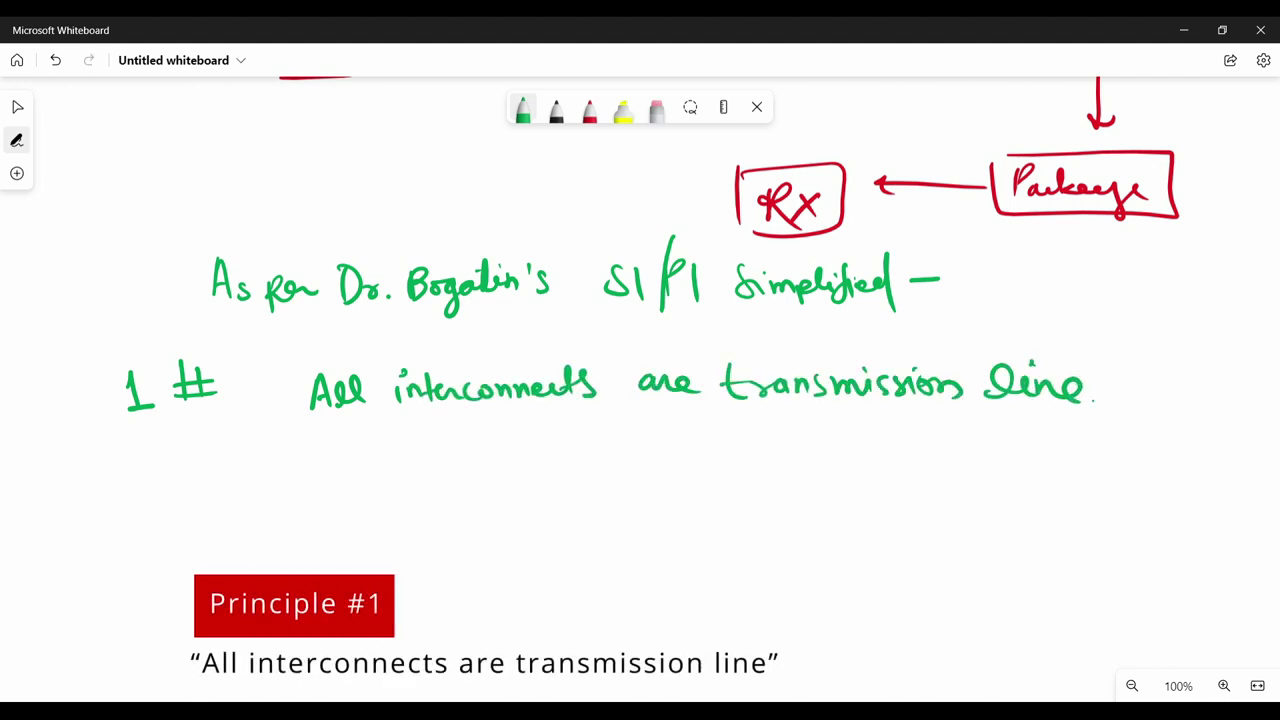
left_click(589, 110)
left_click_drag(304, 428, 1132, 420)
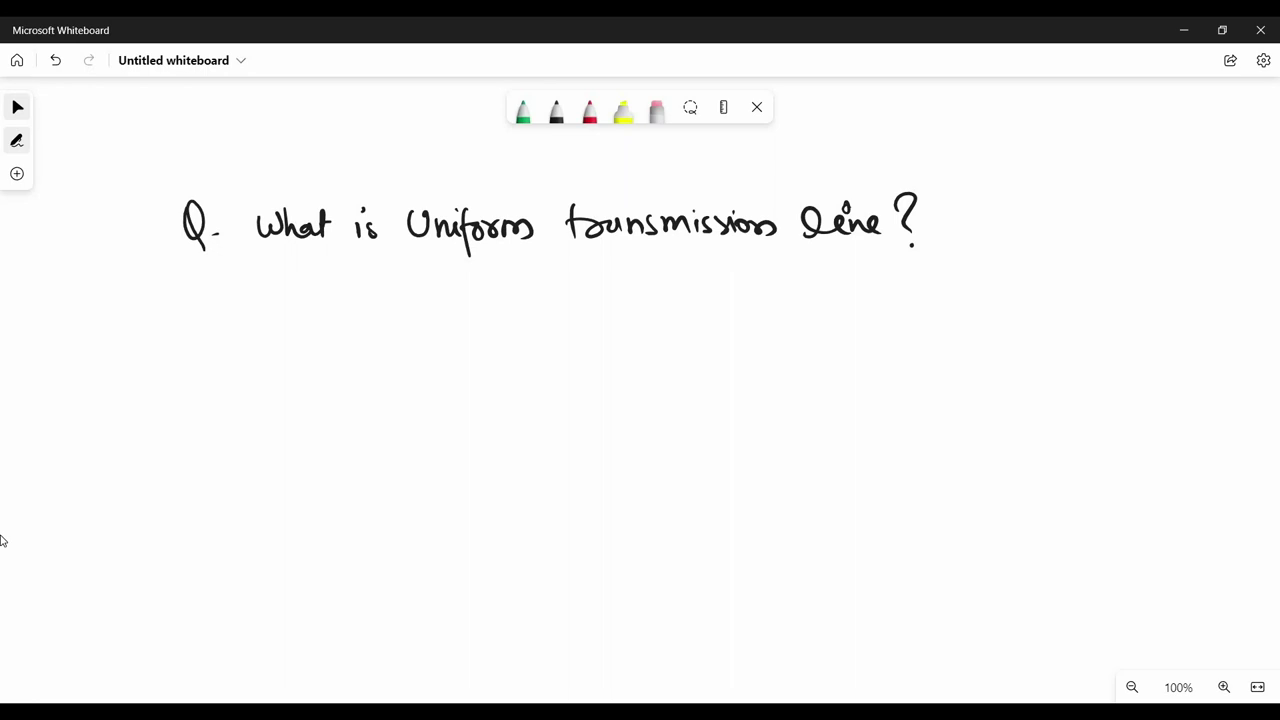
- Write the red 'Uniform transmission line Properties' list, starting with item 1) Cross-section and item 2)
left_click(590, 110)
mouse_move(192, 316)
left_mouse_down()
mouse_move(298, 335)
mouse_move(852, 342)
left_mouse_up()
left_click_drag(342, 390, 372, 420)
mouse_move(432, 386)
left_mouse_down()
mouse_move(474, 410)
mouse_move(648, 392)
mouse_move(1040, 396)
left_mouse_up()
mouse_move(352, 460)
left_mouse_down()
mouse_move(400, 498)
mouse_move(608, 478)
mouse_move(674, 500)
mouse_move(968, 468)
mouse_move(1230, 480)
left_mouse_up()
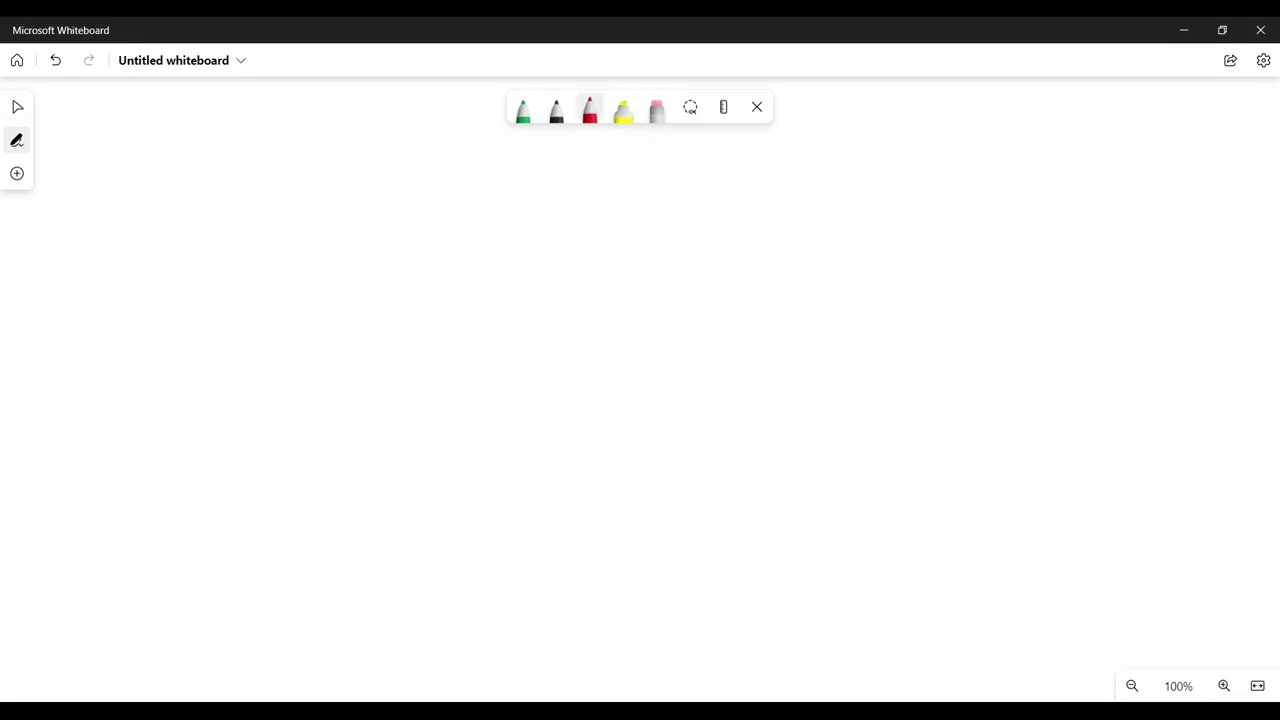
- Write '2# We can say All uniform transmission lines are Controlled impedance lines.'
left_click_drag(143, 196, 176, 234)
mouse_move(188, 182)
left_mouse_down()
mouse_move(242, 214)
mouse_move(358, 216)
left_mouse_up()
left_click_drag(378, 206, 524, 244)
left_click_drag(574, 216, 620, 212)
left_click_drag(648, 192, 794, 212)
mouse_move(828, 170)
left_mouse_down()
mouse_move(904, 210)
mouse_move(1176, 212)
left_mouse_up()
left_click_drag(302, 270, 370, 278)
left_click_drag(428, 262, 600, 300)
mouse_move(658, 264)
left_mouse_down()
mouse_move(664, 286)
mouse_move(1010, 284)
left_mouse_up()
left_click_drag(1028, 280, 1030, 282)
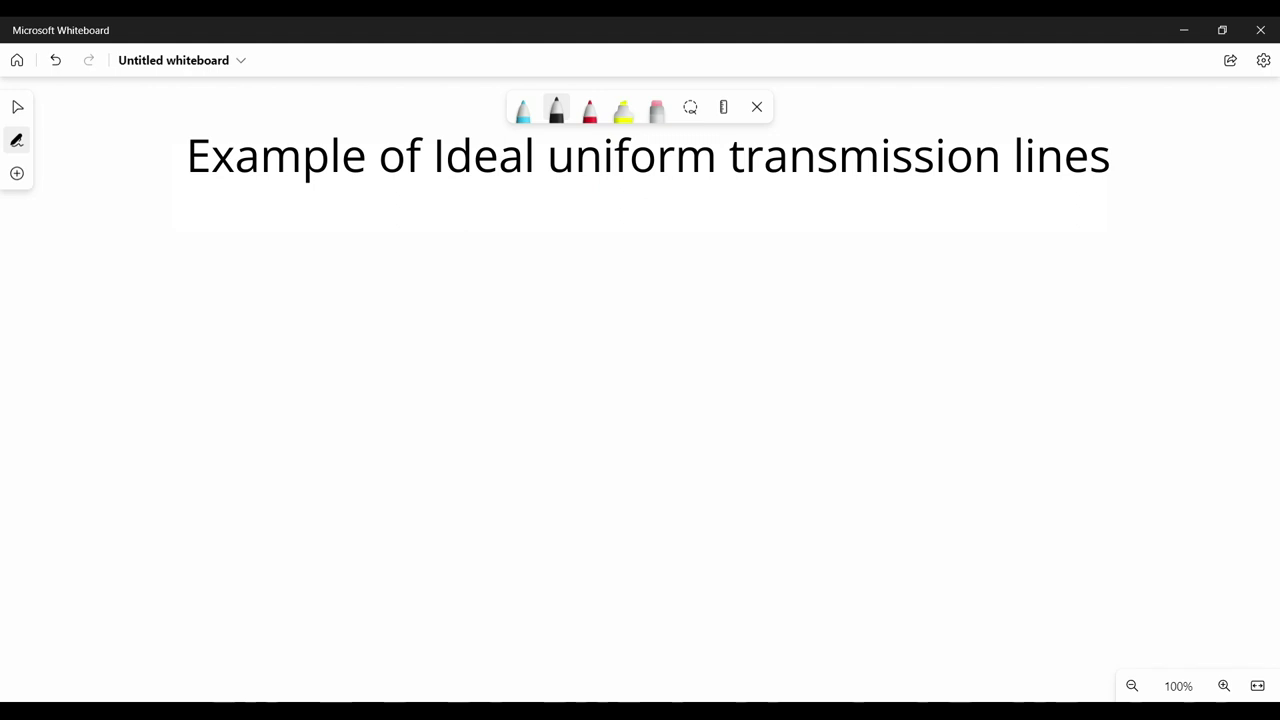
- Draw example 1 as two circles and label it 'Twisted pairs'
left_click_drag(164, 282, 170, 325)
left_click(589, 110)
left_click_drag(305, 284, 307, 285)
left_click_drag(380, 282, 382, 283)
left_click_drag(294, 366, 406, 352)
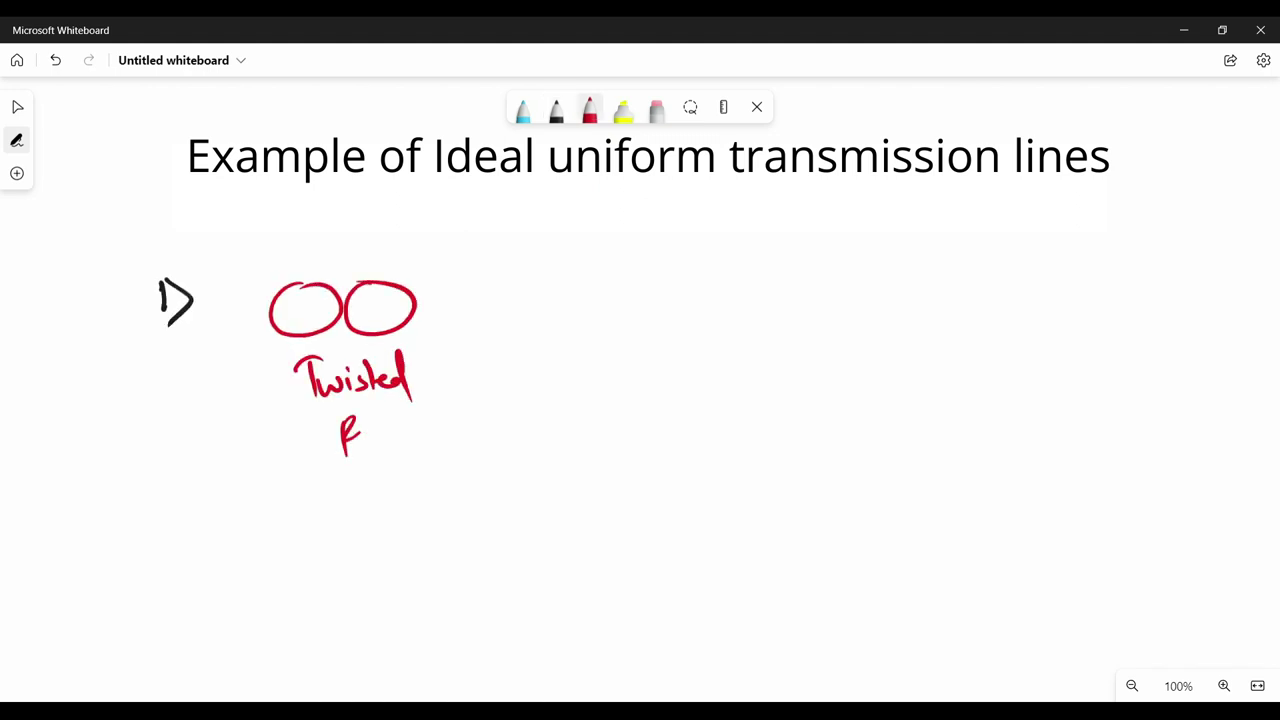
left_click_drag(344, 456, 410, 428)
- Number example 2 and sketch concentric circles labelled 'Co-axial cables'
left_click_drag(510, 288, 538, 324)
left_click_drag(630, 262, 662, 284)
left_click_drag(664, 300, 666, 312)
left_click_drag(616, 376, 734, 416)
mouse_move(632, 432)
left_mouse_down()
mouse_move(608, 460)
mouse_move(730, 450)
left_mouse_up()
- Sketch example 3, a base with two hatched top conductors, labelled 'Co-planer'
left_click_drag(808, 270, 812, 298)
left_click_drag(830, 262, 836, 308)
left_click_drag(912, 270, 914, 338)
left_click_drag(932, 338, 1110, 326)
left_click_drag(940, 266, 998, 262)
left_click_drag(1034, 258, 1096, 258)
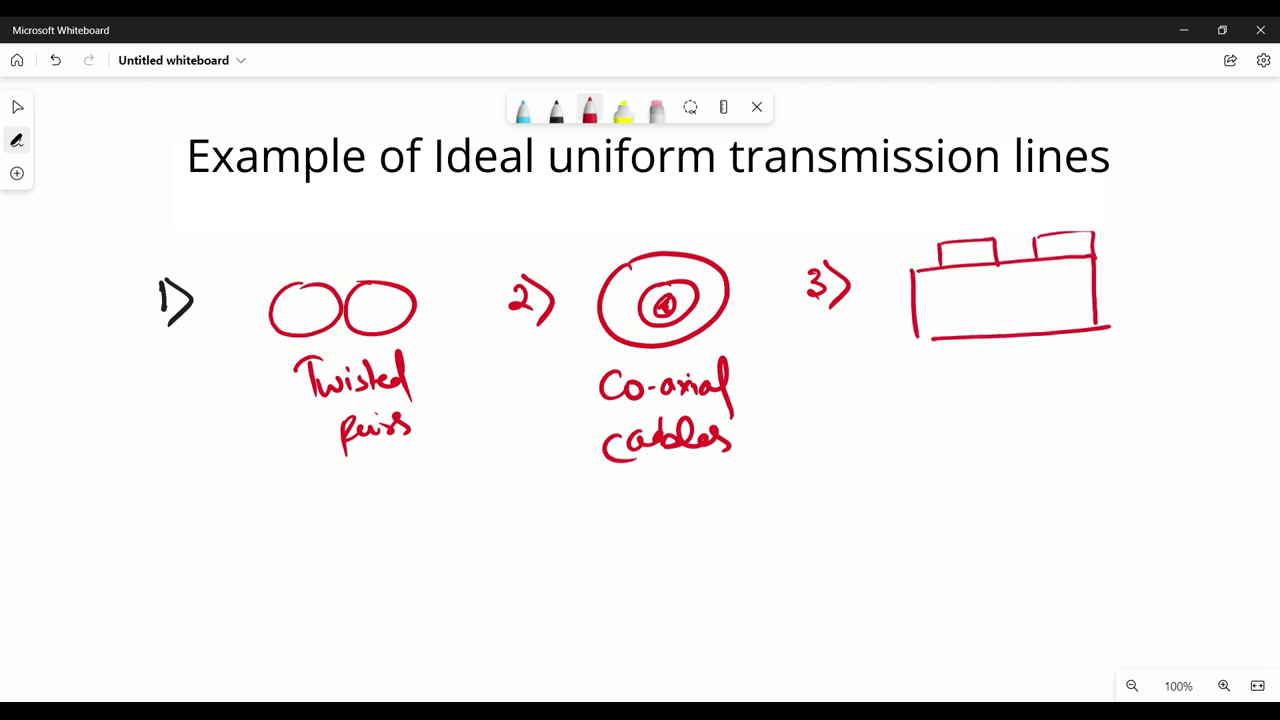
left_click_drag(946, 262, 988, 244)
left_click_drag(1040, 254, 1082, 238)
left_click_drag(956, 380, 898, 404)
left_click_drag(930, 392, 1080, 384)
- Sketch example 4, a substrate with ground strip and top trace, labelled 'M-strip'
left_click_drag(154, 514, 178, 560)
left_click_drag(272, 528, 414, 560)
left_click_drag(280, 598, 422, 562)
left_click_drag(290, 592, 400, 568)
left_click_drag(320, 526, 370, 504)
left_click_drag(306, 636, 344, 612)
left_click_drag(380, 608, 446, 640)
left_click_drag(516, 500, 504, 528)
- Sketch example 5 with an embedded trace and ground, labelled 'Embedded M strip'
left_click_drag(528, 500, 524, 544)
left_click_drag(620, 516, 626, 588)
left_click_drag(622, 516, 772, 578)
left_click_drag(680, 540, 728, 552)
mouse_move(632, 596)
left_mouse_down()
mouse_move(688, 610)
mouse_move(786, 586)
left_mouse_up()
left_click_drag(640, 604, 740, 584)
left_click_drag(610, 640, 776, 650)
left_click_drag(784, 650, 820, 630)
mouse_move(826, 650)
left_mouse_down()
mouse_move(866, 640)
mouse_move(894, 658)
left_mouse_up()
left_click_drag(864, 478, 884, 522)
- Sketch example 6 with planes and inner conductor labelled 'Stripline', then write an underlined 'etc'
mouse_move(956, 452)
left_mouse_down()
mouse_move(1114, 542)
mouse_move(1116, 460)
left_mouse_up()
left_click_drag(954, 568, 1106, 548)
mouse_move(1018, 488)
left_mouse_down()
mouse_move(1074, 514)
mouse_move(1058, 498)
left_mouse_up()
left_click_drag(992, 632, 1012, 612)
mouse_move(1024, 612)
left_mouse_down()
mouse_move(1106, 632)
mouse_move(1152, 624)
left_mouse_up()
left_click_drag(1164, 540, 1244, 520)
left_click_drag(1162, 560, 1256, 564)
left_click_drag(1192, 534, 1214, 542)
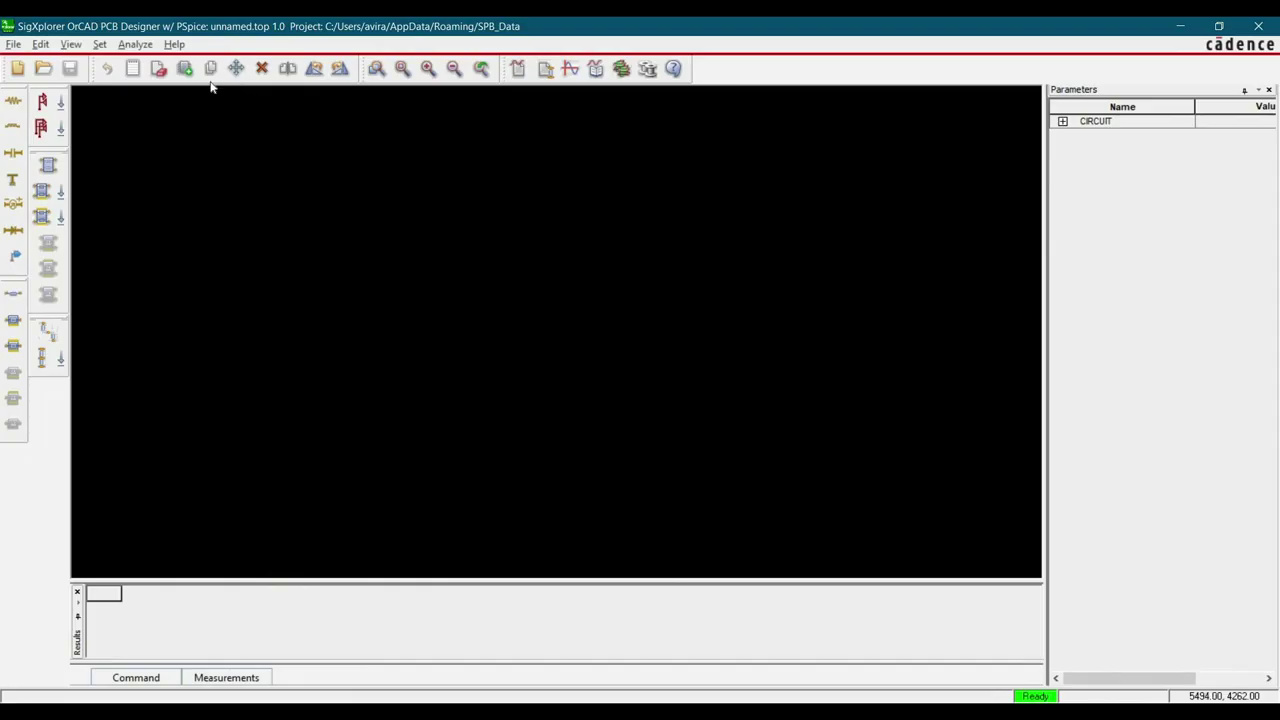
- Place an Interconnect TLine element, TL1 (60 ohm, 0.5 ns, microstrip), on the canvas
left_click(186, 74)
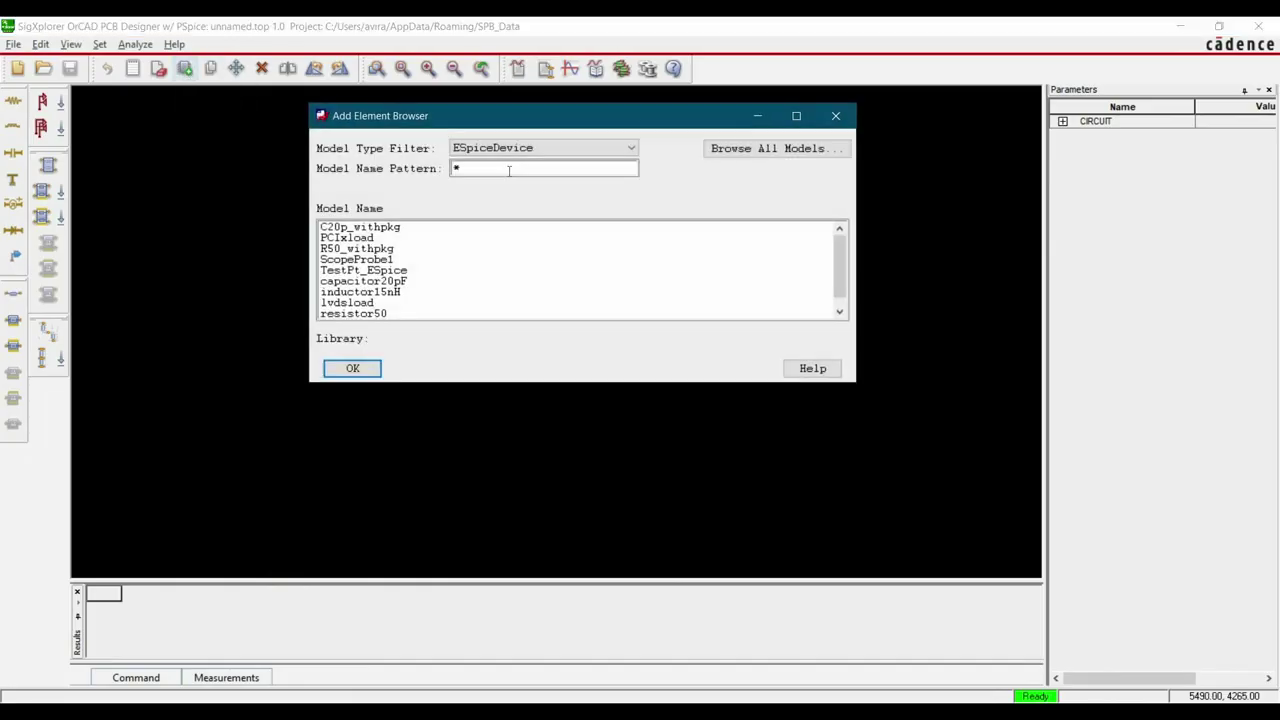
left_click(523, 150)
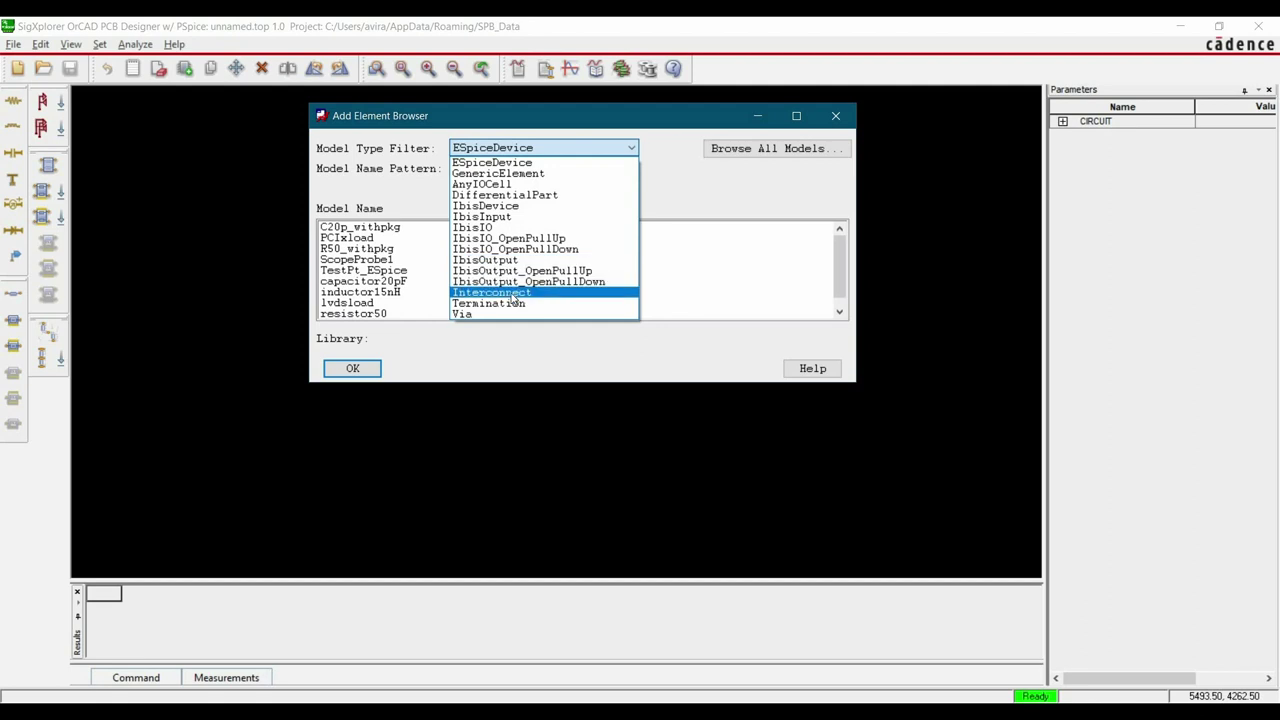
left_click(495, 291)
scroll(360, 311, "down", 1)
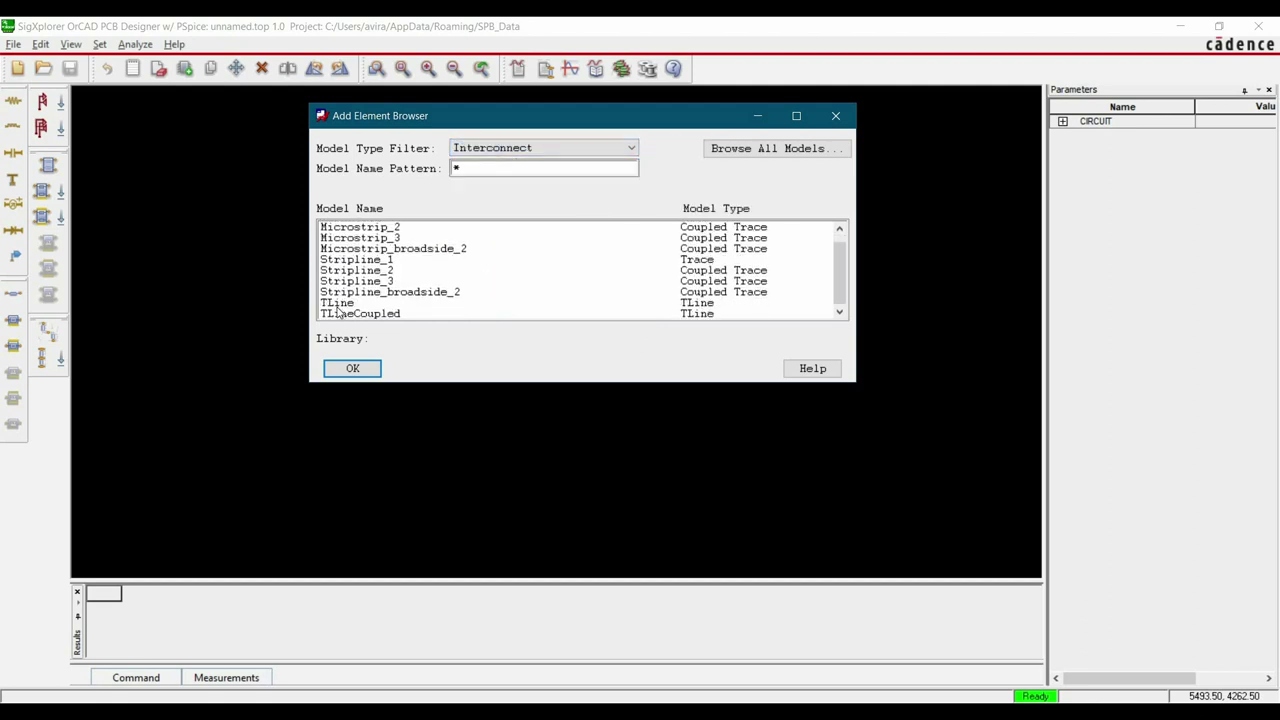
left_click(337, 305)
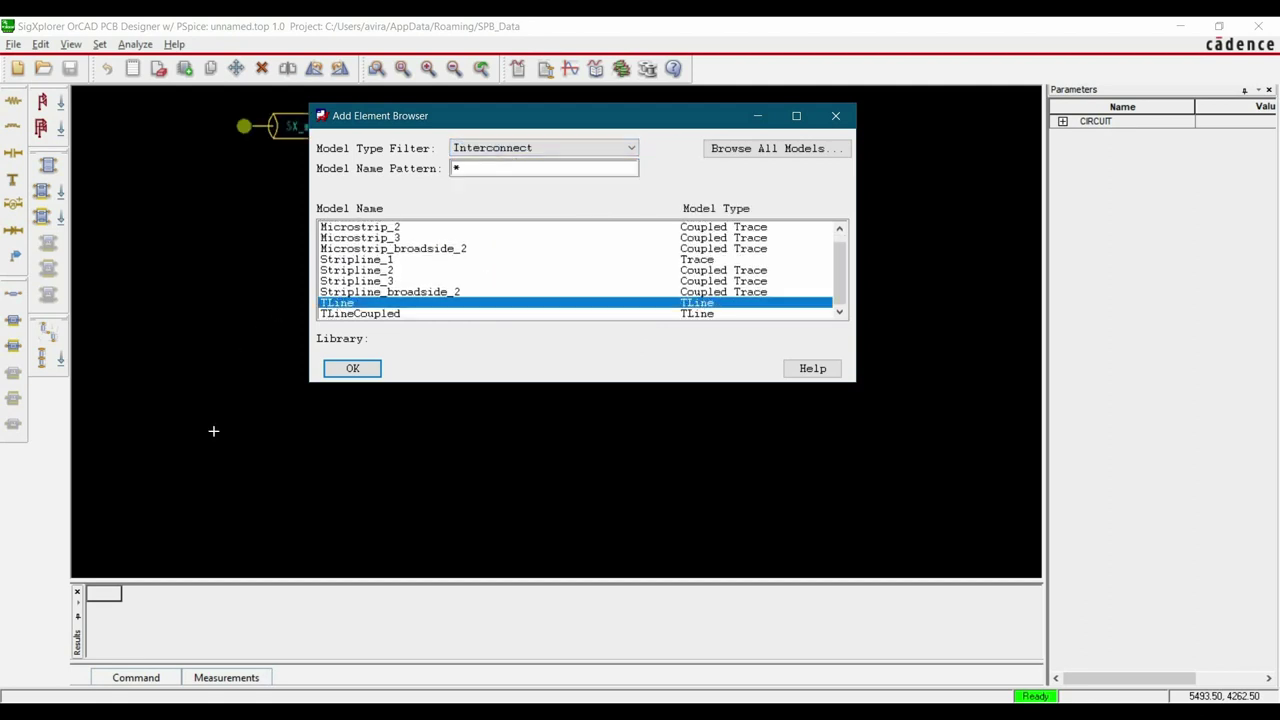
left_click(425, 454)
right_click(532, 430)
left_click(565, 443)
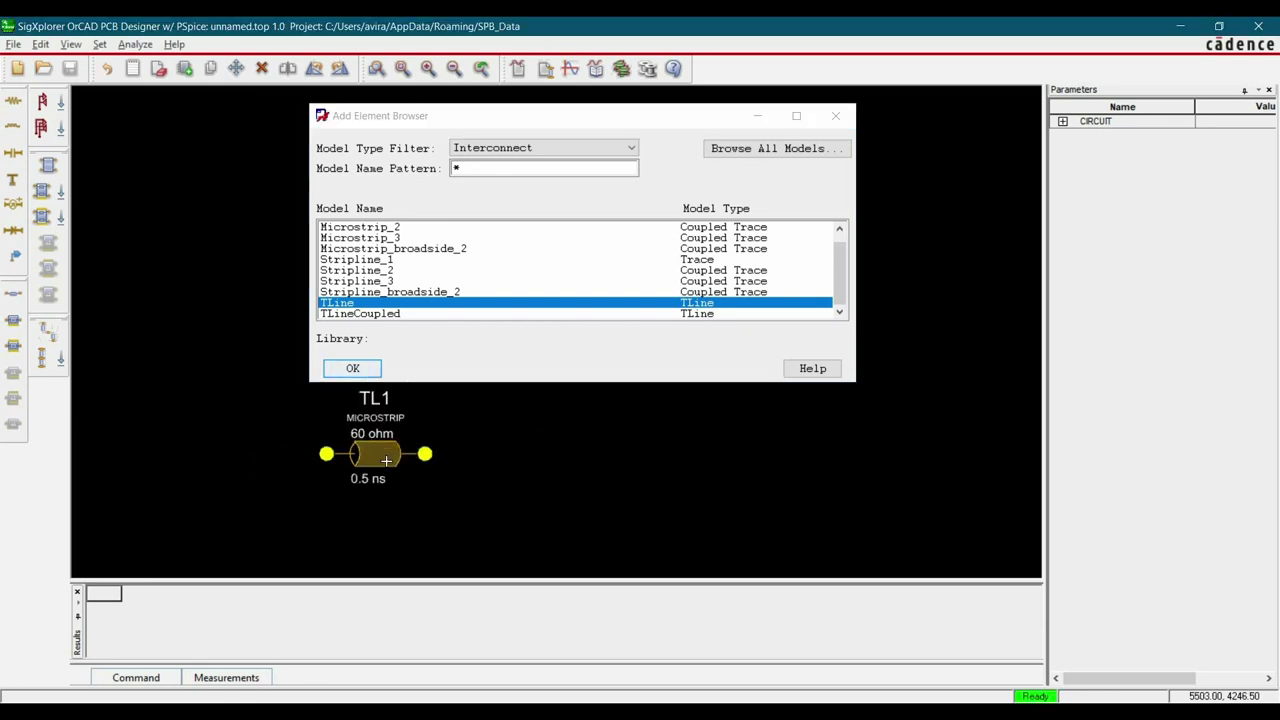
- Expand the CIRCUIT, DESIGN and TL1 parameter groups and widen the panel to show values
left_click(1053, 133)
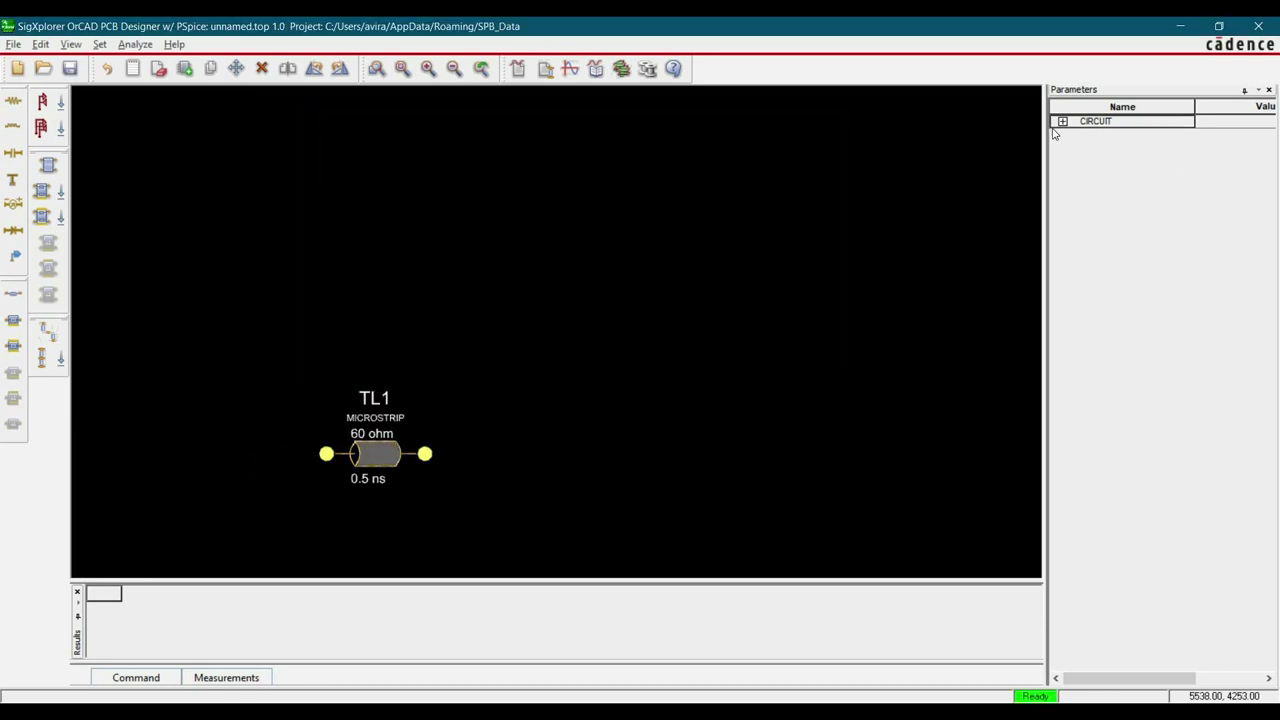
left_click(1063, 122)
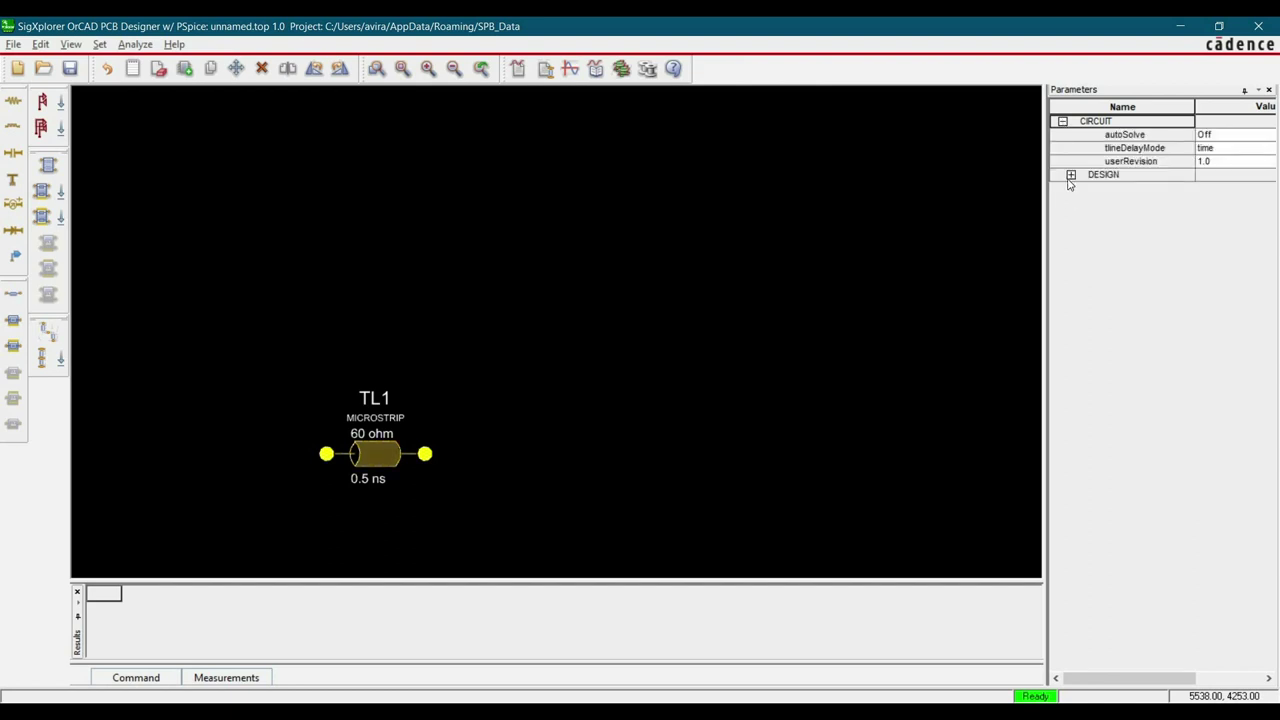
left_click(1070, 175)
left_click(1079, 189)
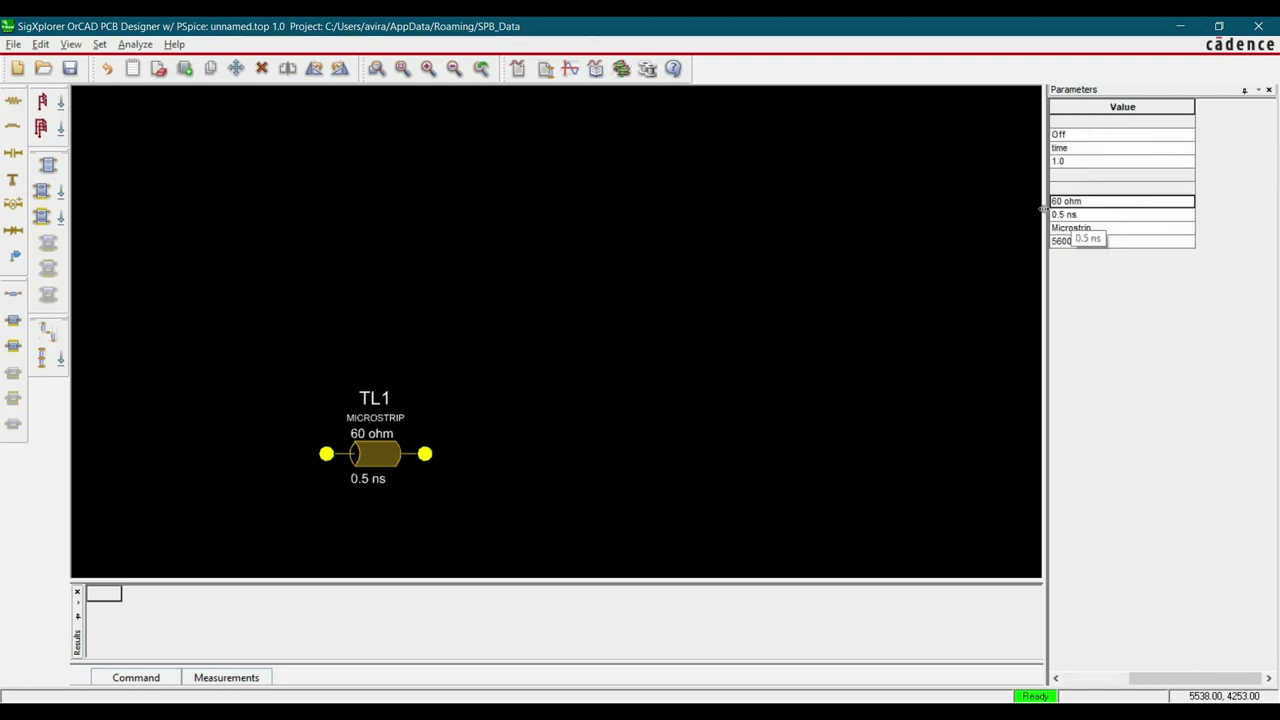
left_click_drag(1043, 208, 979, 212)
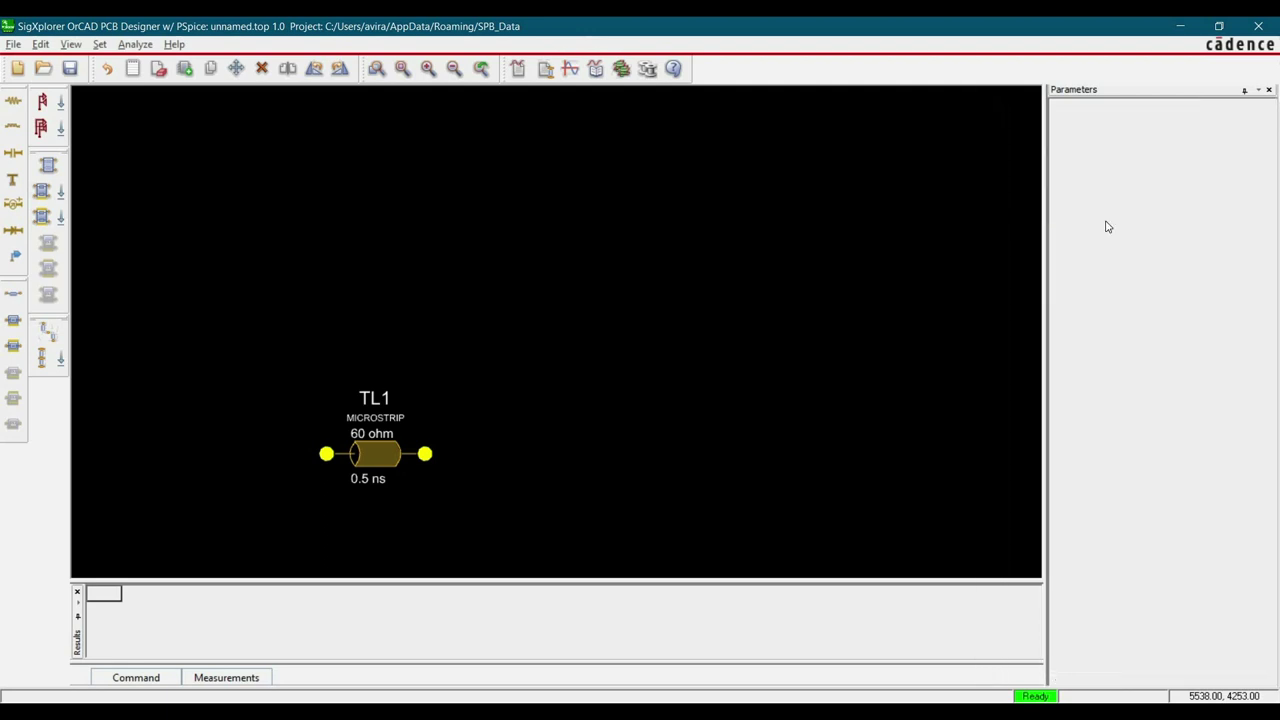
left_click(1165, 218)
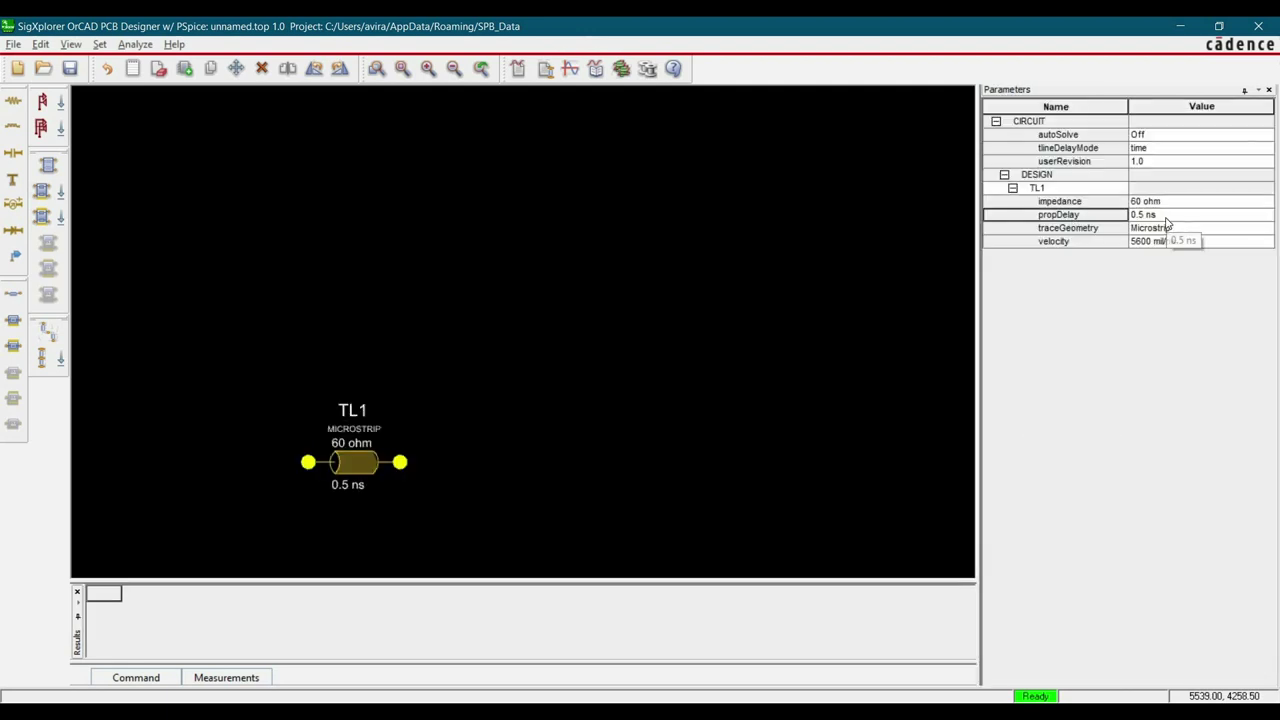
- Change tlineDelayMode to length so TL1 shows 2800.00 MIL instead of 0.5 ns
left_click(1156, 151)
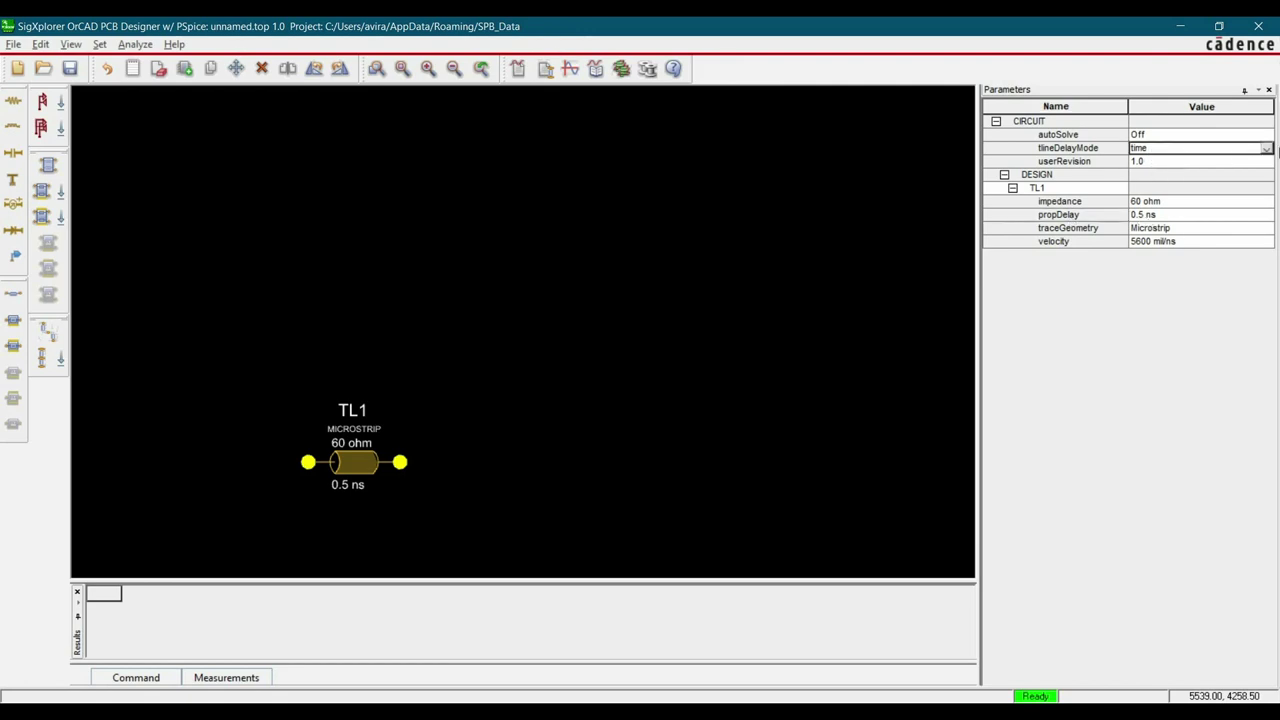
left_click(1245, 150)
left_click(1203, 175)
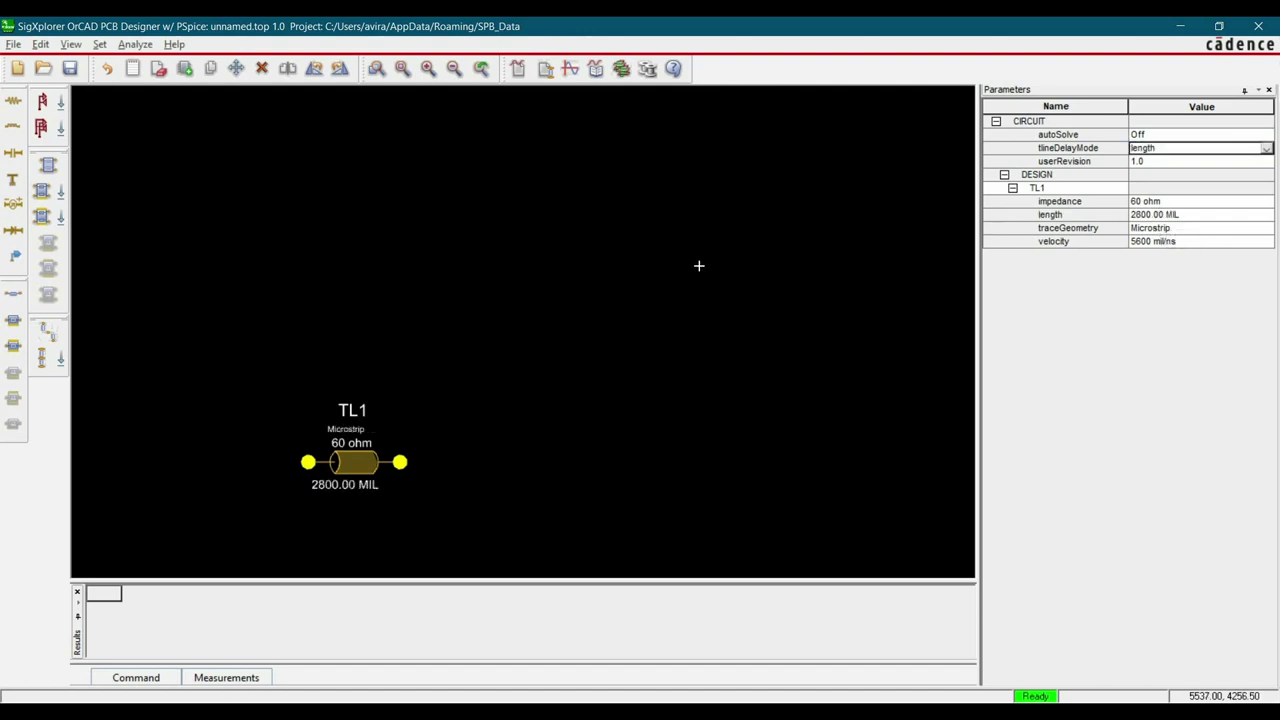
- Delete and restore TL1, then move it down below the canvas centre
key("Delete")
key("ctrl+z")
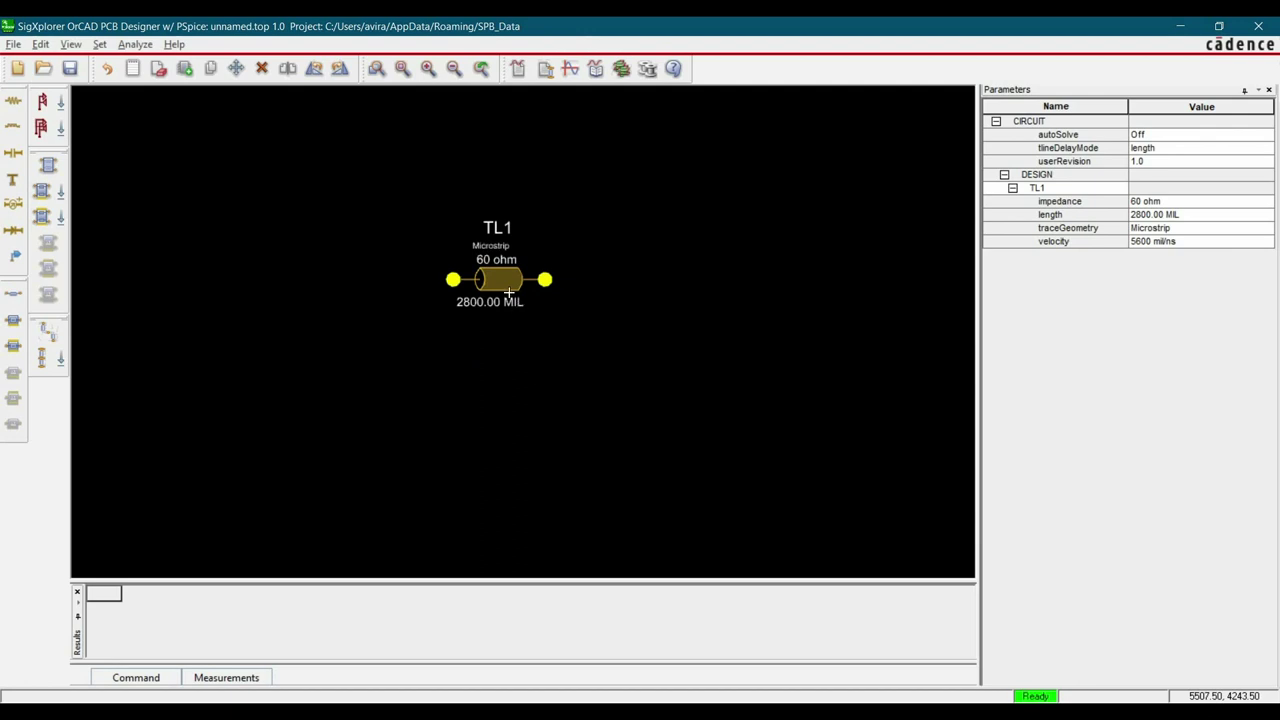
left_click_drag(509, 292, 479, 521)
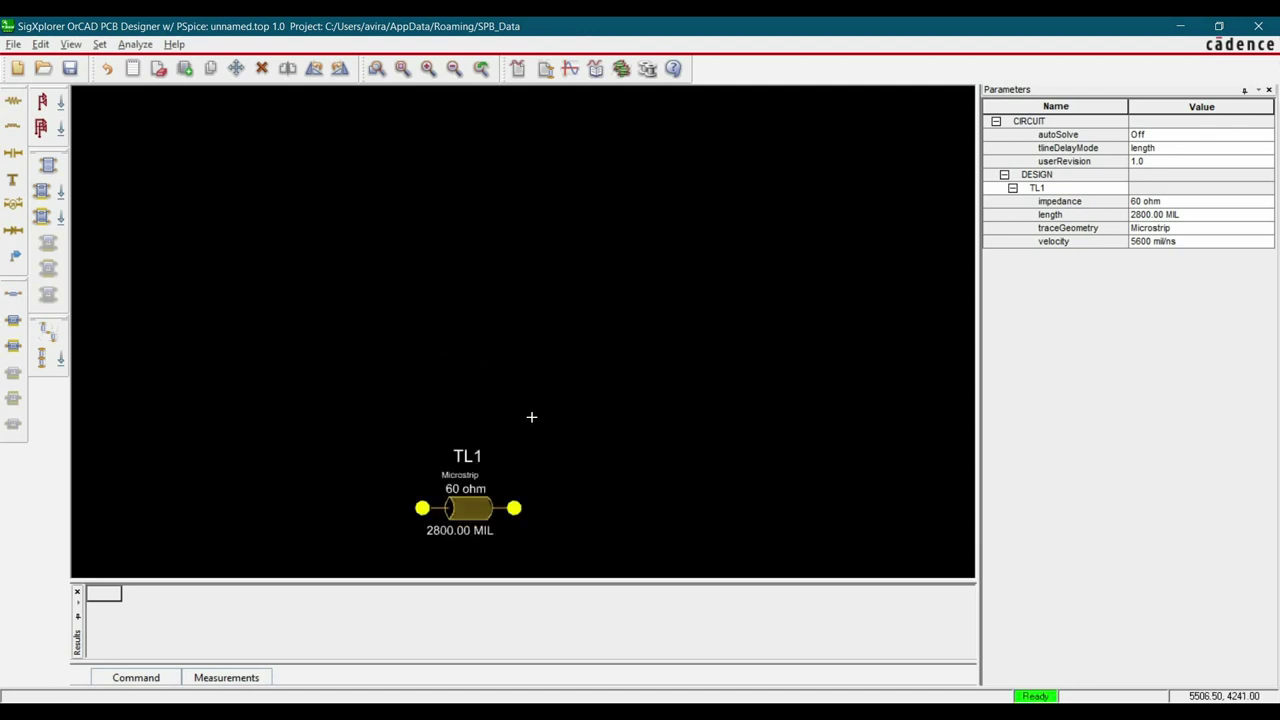
- Add a Microstrip_1 element, TL_MS1 (1000.00 MIL, 90.779 ohm), above TL1
left_click(184, 68)
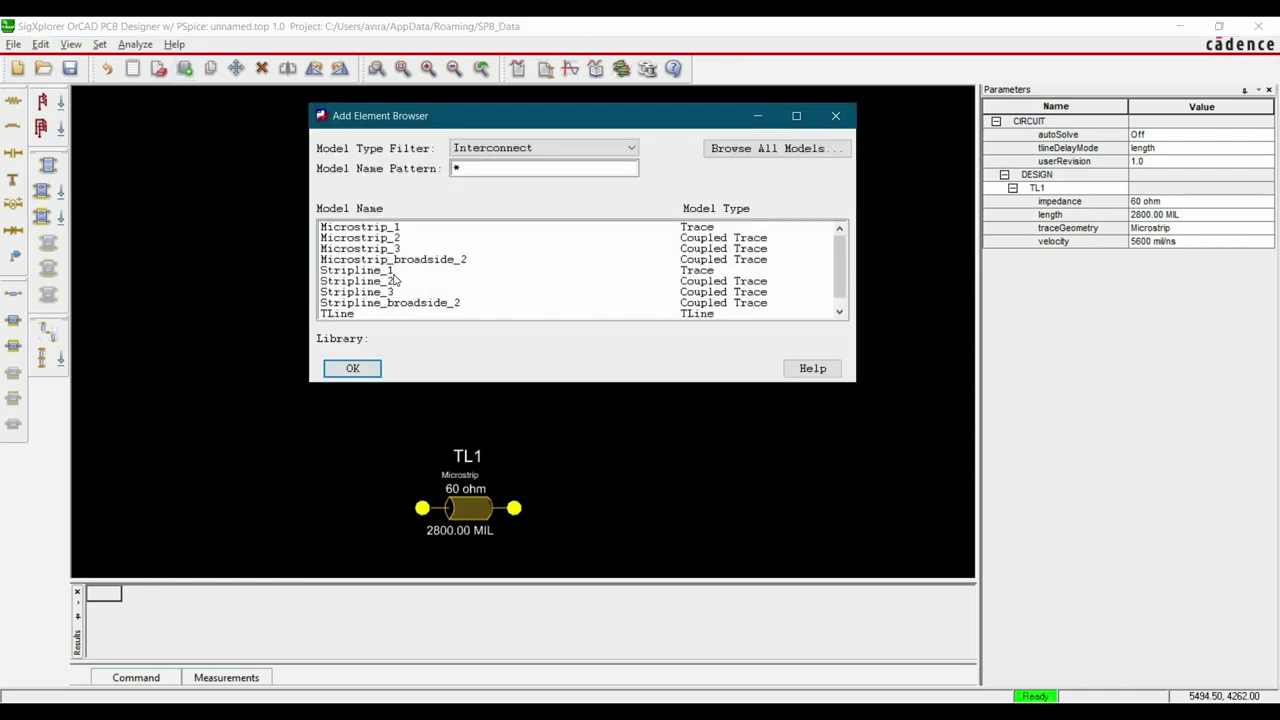
left_click(357, 228)
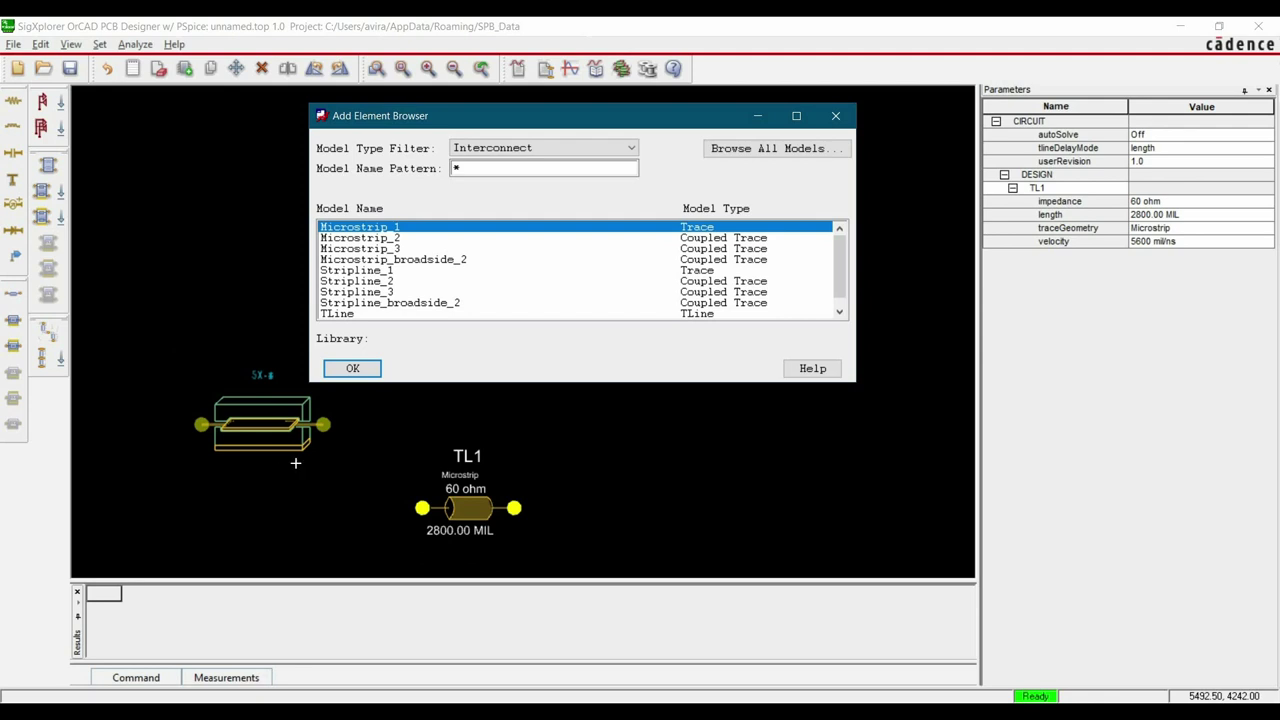
left_click(262, 424)
right_click(391, 427)
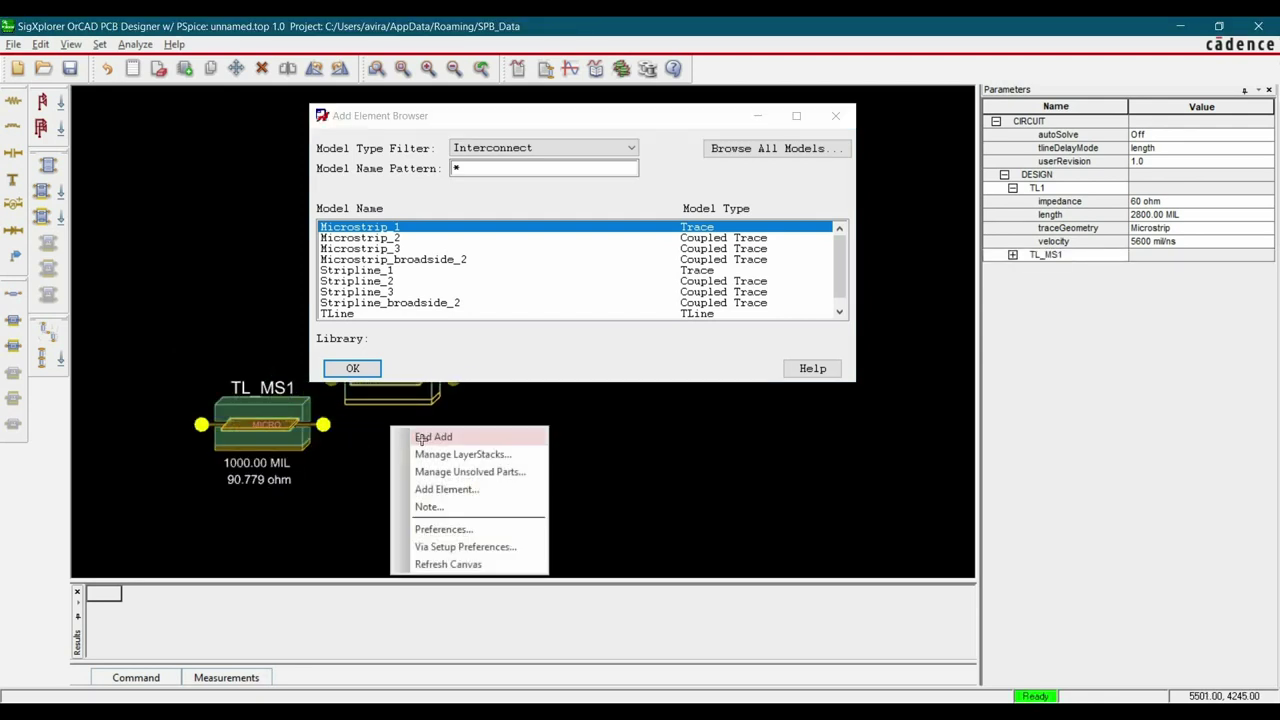
left_click(433, 436)
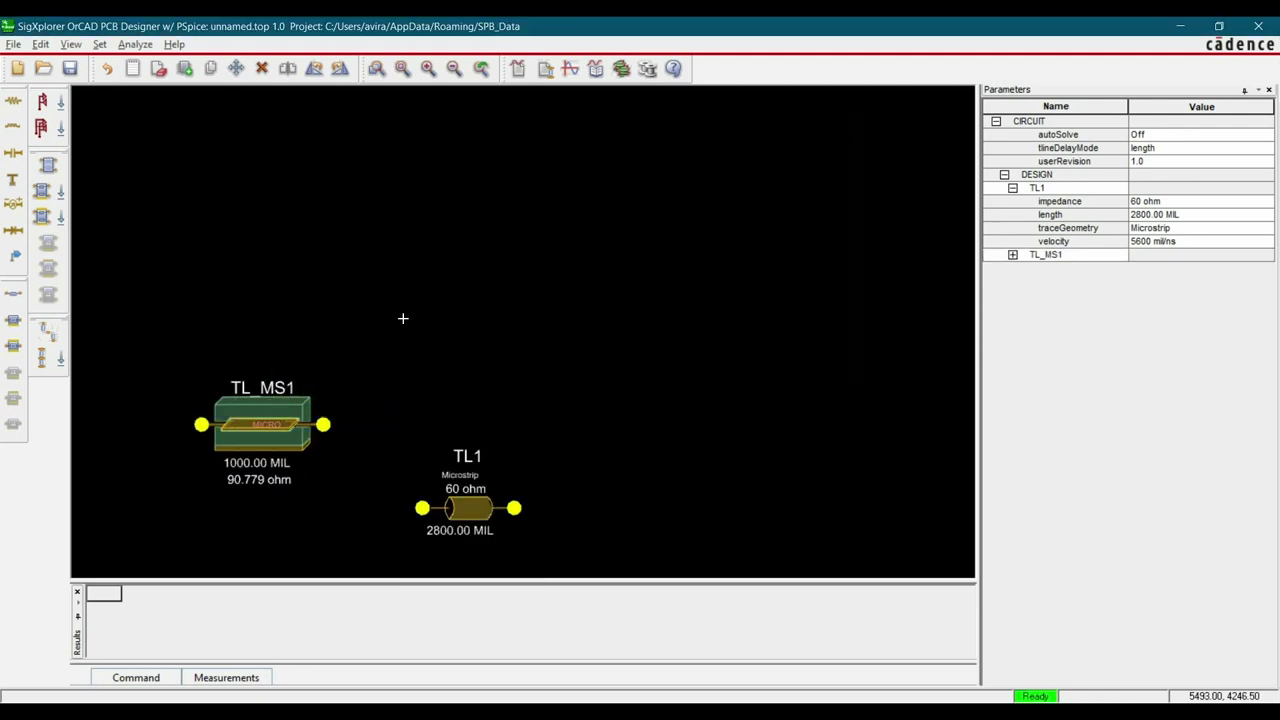
left_click(576, 367)
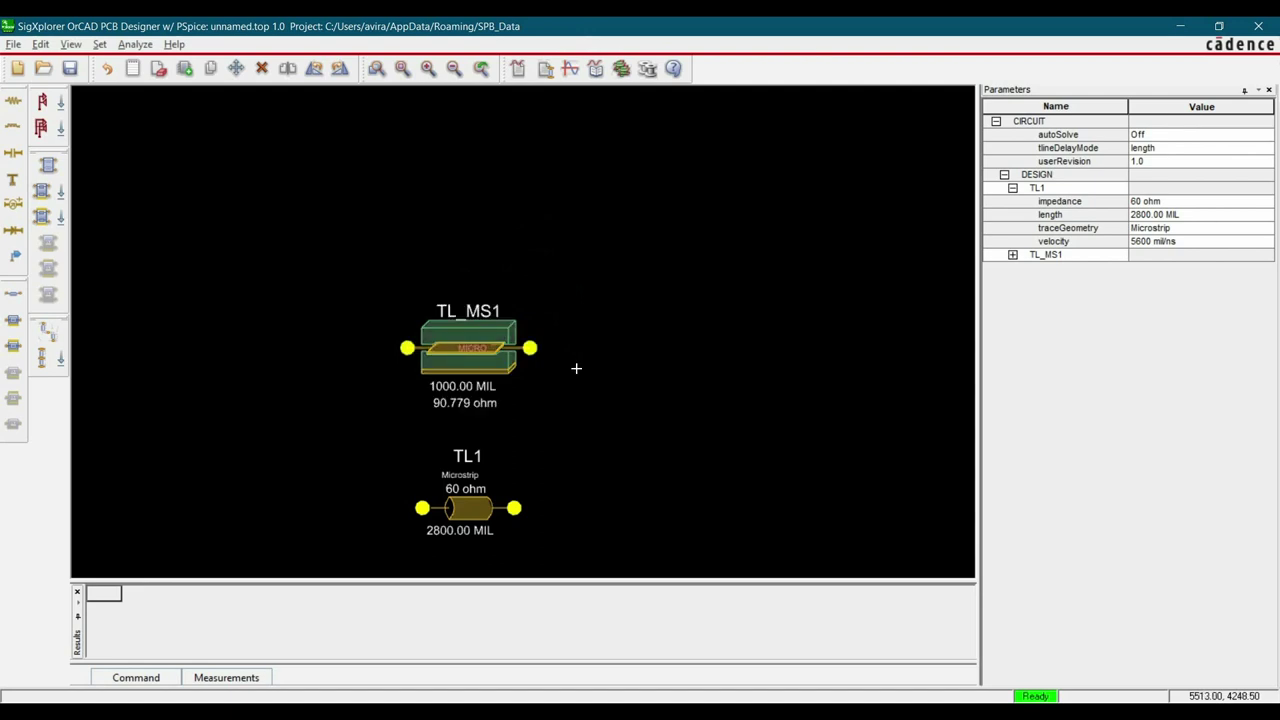
- Expand TL_MS1's parameters to show d1Constant 4.5, d1Thickness 10.00 MIL and traceWidth 5.00 MIL
left_click(1012, 255)
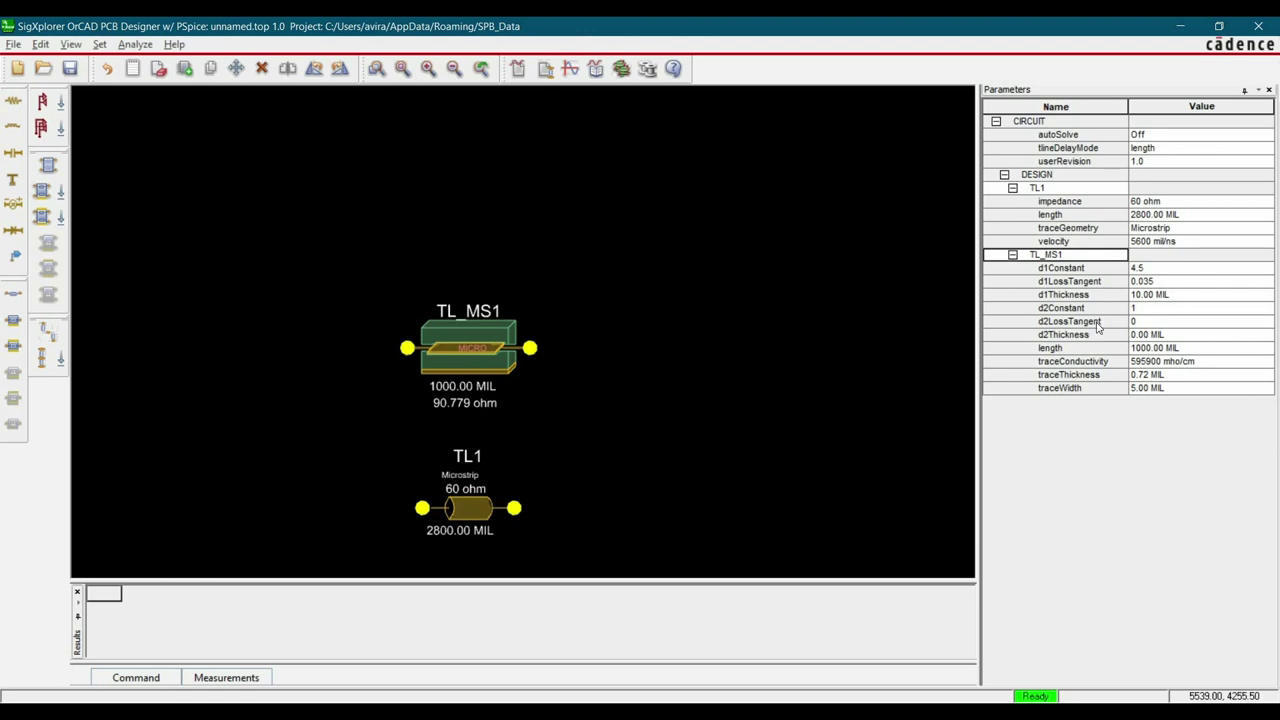
left_click(416, 358)
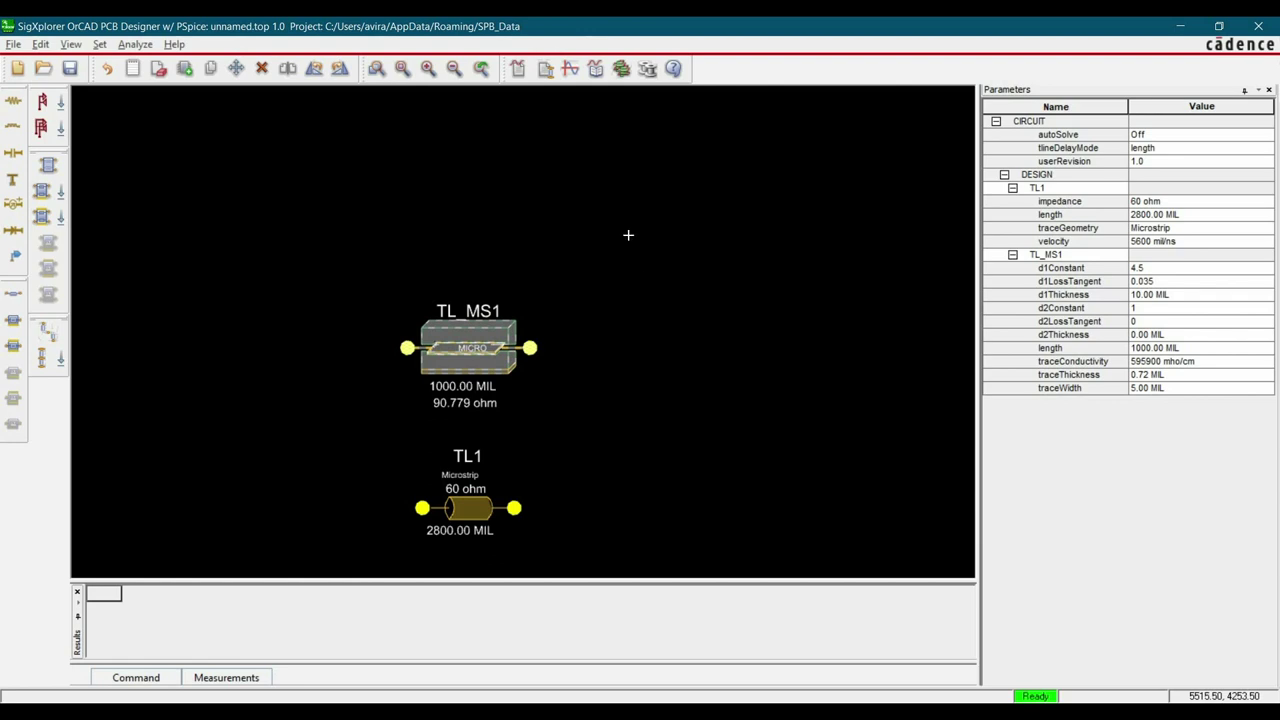
- Place a Stripline_1 element, TL_SL1 (1000.00 MIL, 60.974 ohm), at the upper left of the canvas
left_click(186, 70)
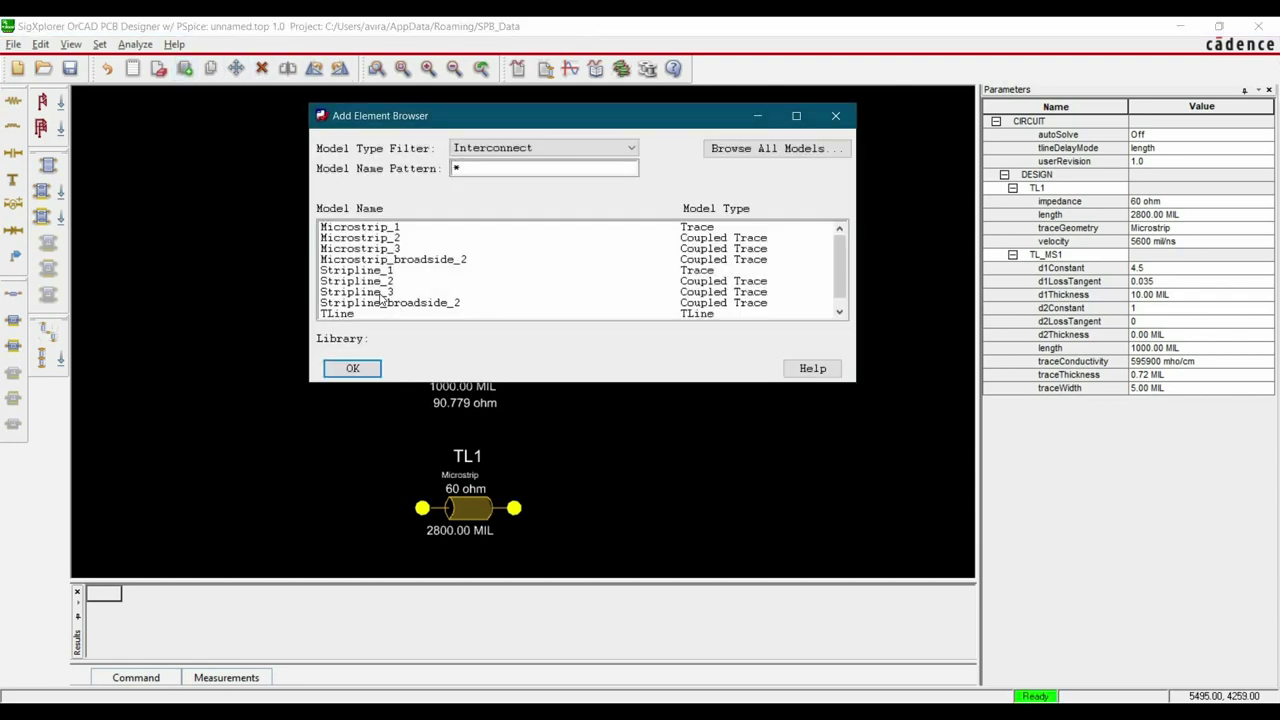
left_click(365, 272)
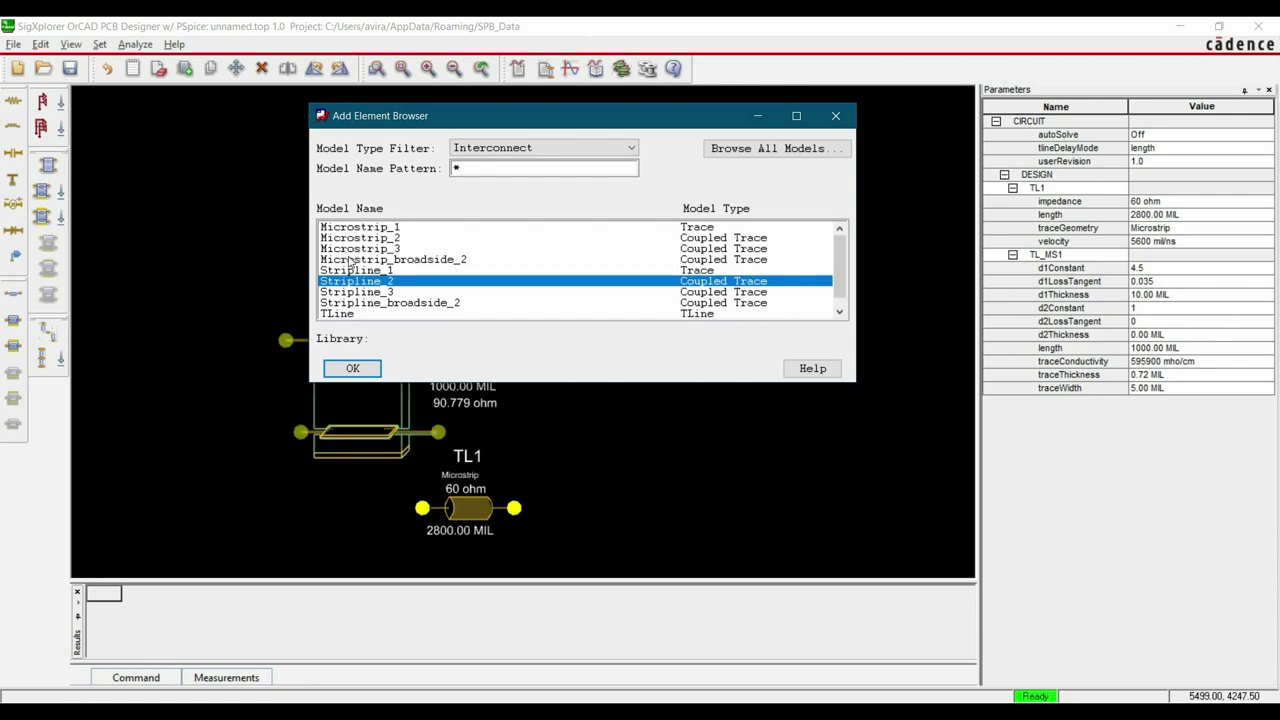
left_click(217, 337)
right_click(213, 332)
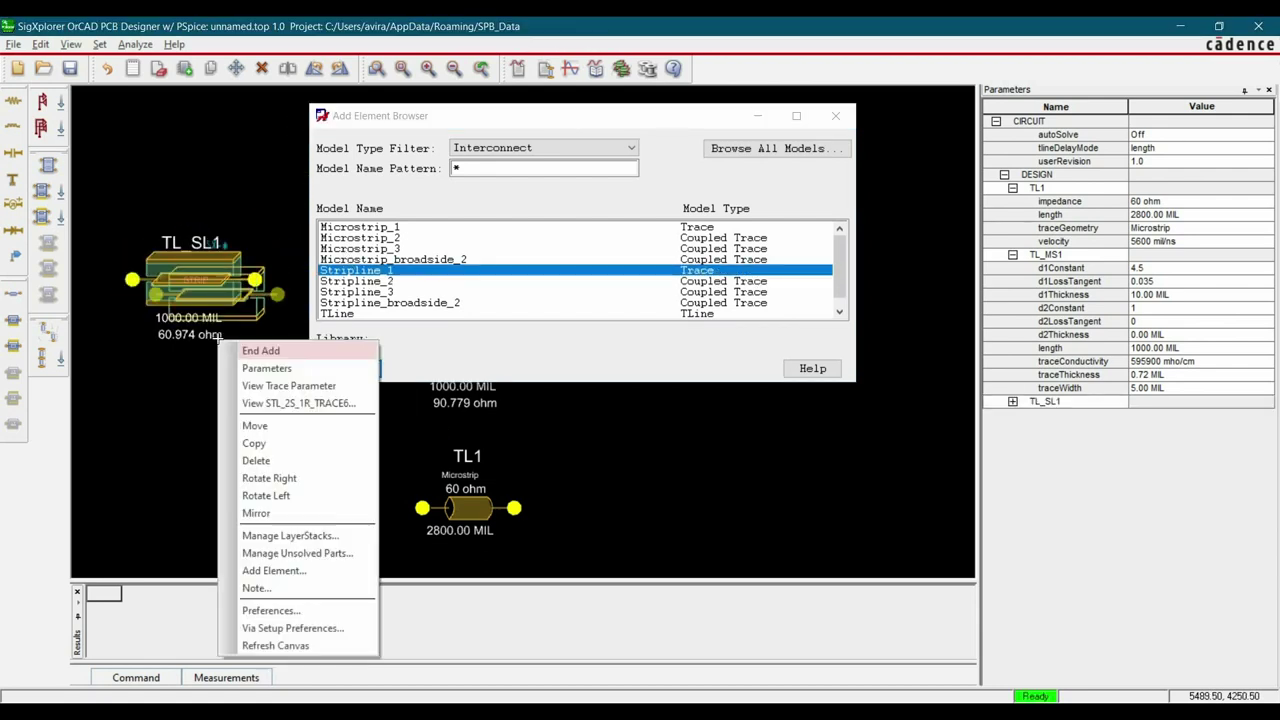
left_click(222, 342)
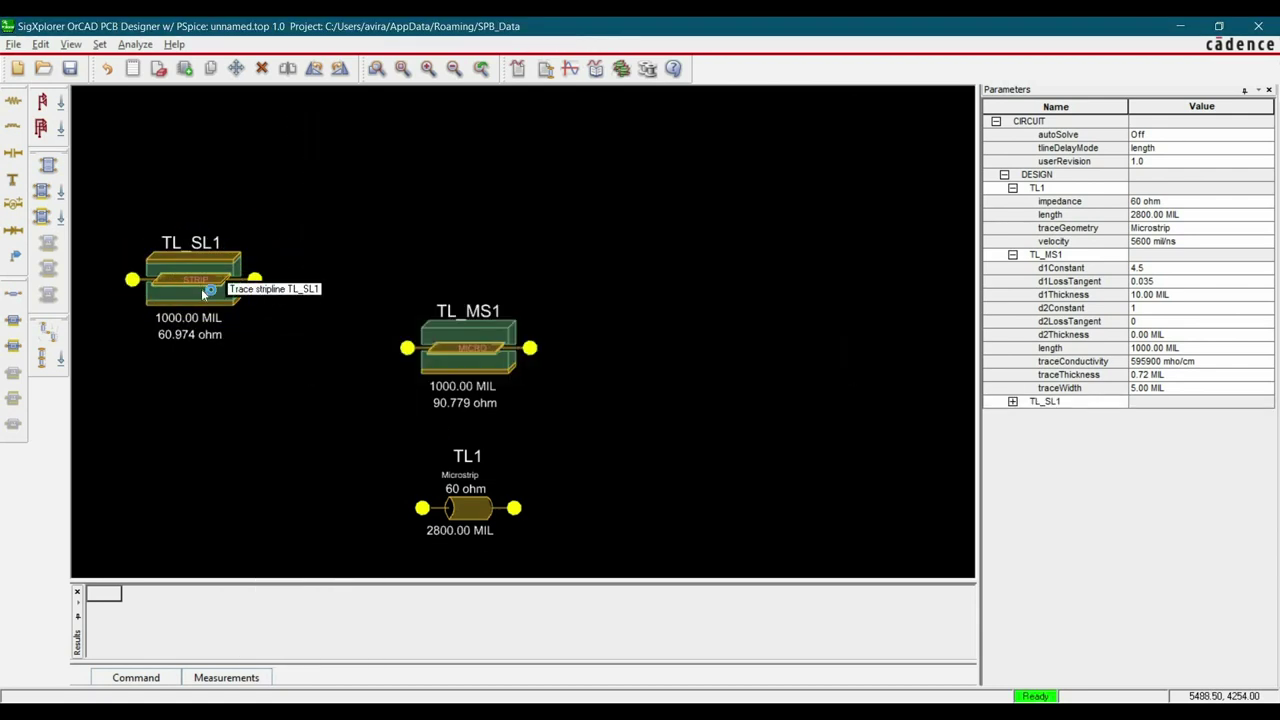
- Expand TL_SL1's parameters and inspect its traceWidth and traceThickness
left_click(1012, 402)
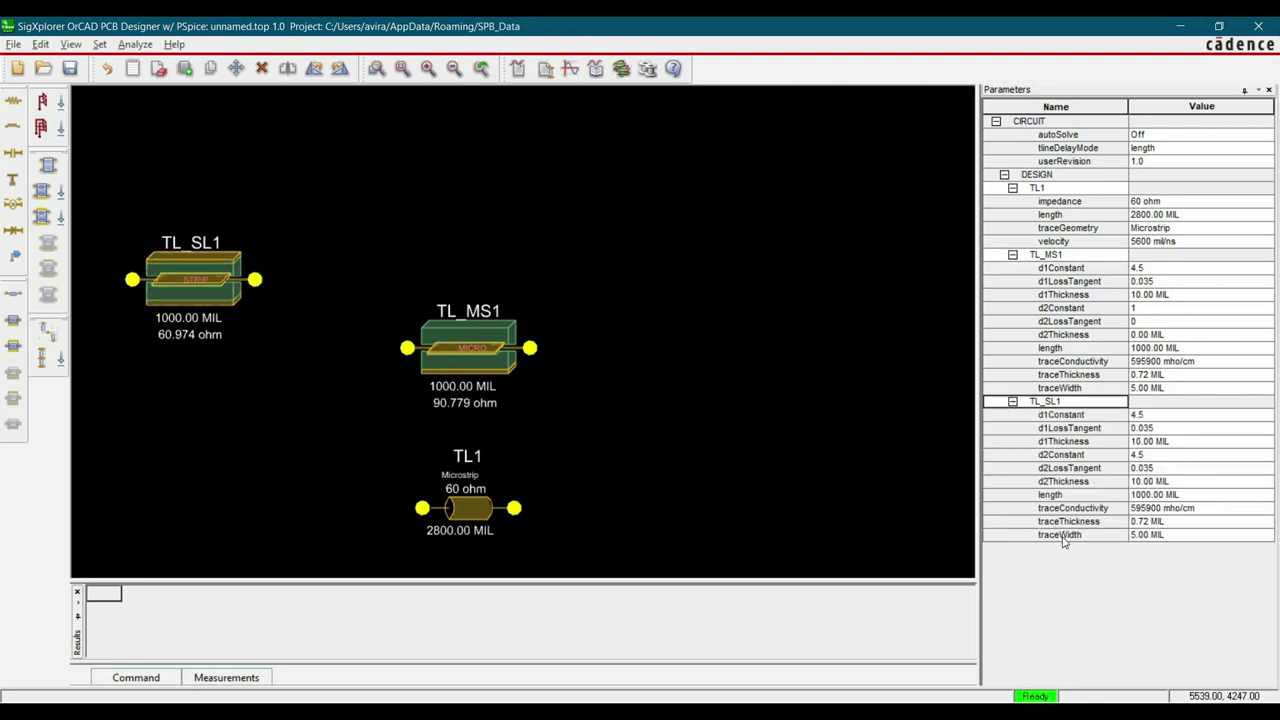
left_click(1080, 536)
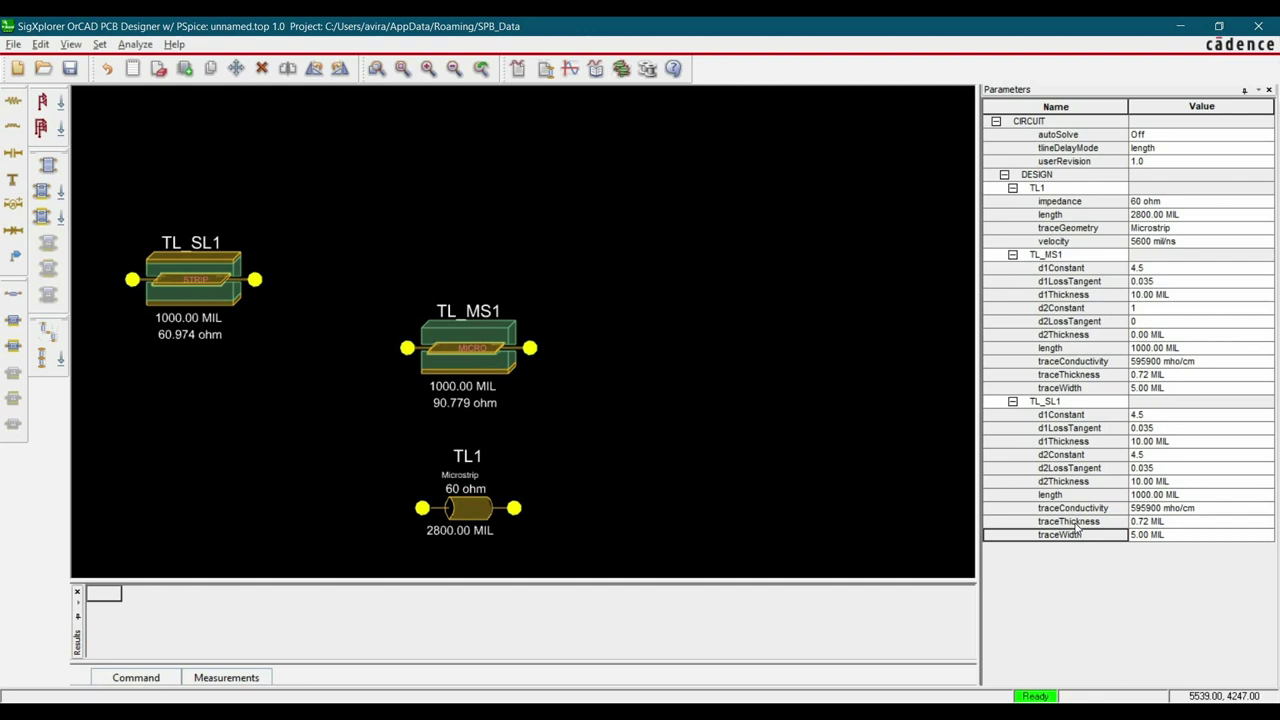
left_click(1076, 524)
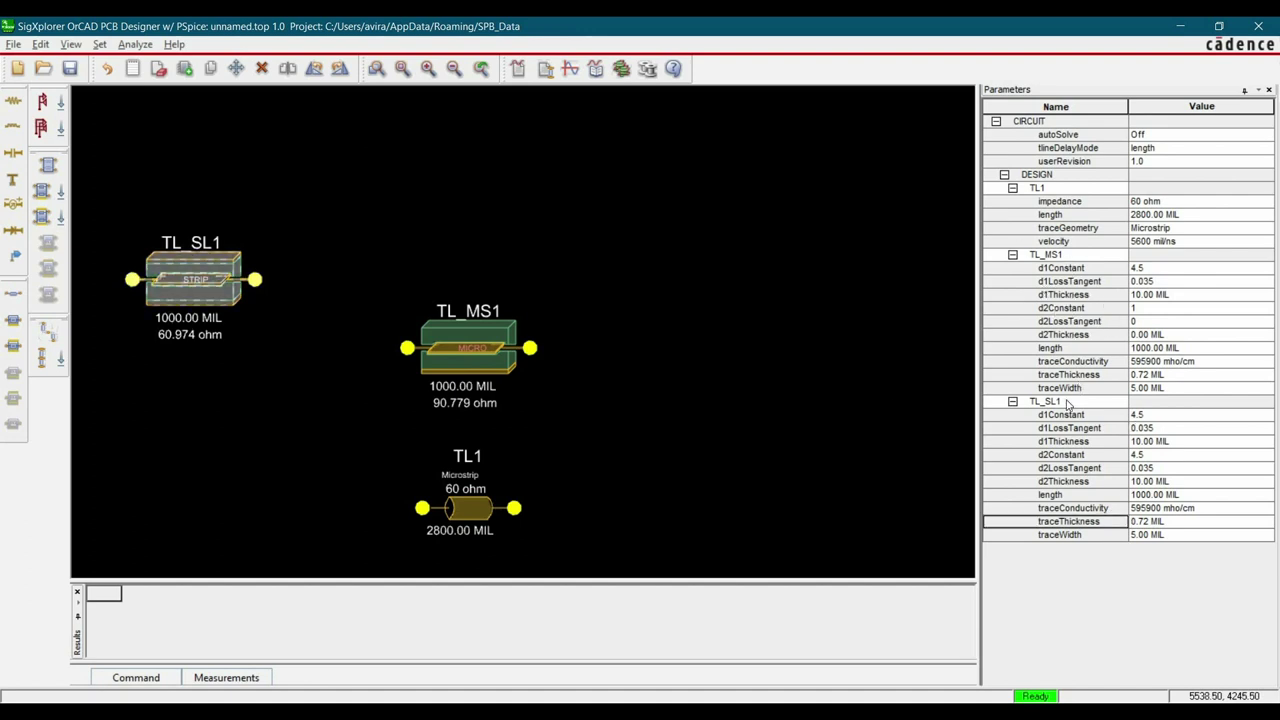
left_click(731, 398)
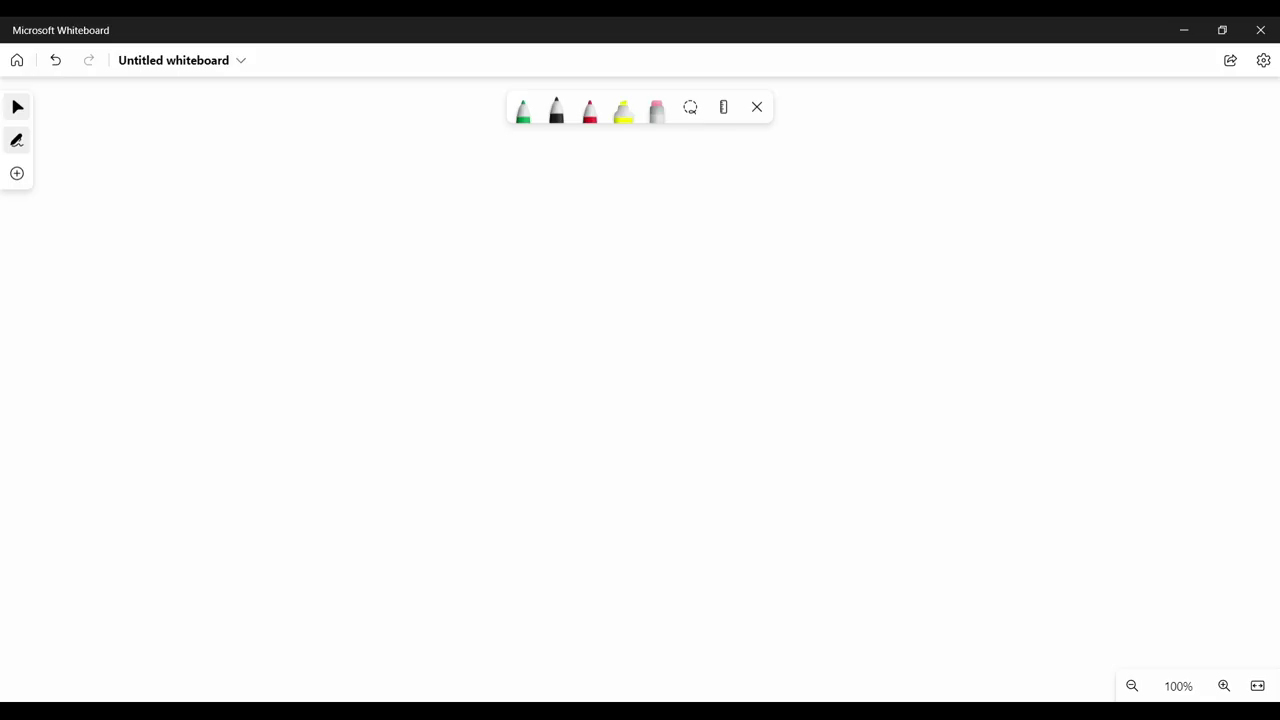
mouse_move(216, 176)
left_mouse_down()
mouse_move(215, 228)
mouse_move(250, 179)
left_mouse_up()
mouse_move(240, 204)
left_mouse_down()
mouse_move(241, 222)
mouse_move(262, 203)
left_mouse_up()
mouse_move(274, 200)
left_mouse_down()
mouse_move(258, 224)
mouse_move(284, 226)
left_mouse_up()
left_click_drag(277, 208, 329, 200)
left_click_drag(338, 206, 373, 223)
left_click_drag(378, 214, 490, 212)
mouse_move(500, 188)
left_mouse_down()
mouse_move(504, 214)
mouse_move(516, 188)
left_mouse_up()
left_click_drag(516, 188, 527, 242)
left_click_drag(578, 200, 576, 212)
left_click_drag(598, 186, 586, 240)
mouse_move(648, 197)
left_mouse_down()
mouse_move(656, 213)
mouse_move(694, 220)
left_mouse_up()
left_click_drag(686, 198, 704, 196)
mouse_move(704, 214)
left_mouse_down()
mouse_move(722, 200)
mouse_move(733, 216)
left_mouse_up()
left_click_drag(737, 216, 758, 215)
mouse_move(772, 214)
left_mouse_down()
mouse_move(804, 201)
mouse_move(820, 212)
mouse_move(888, 204)
left_mouse_up()
mouse_move(914, 212)
left_mouse_down()
mouse_move(959, 195)
mouse_move(998, 210)
left_mouse_up()
left_click(958, 182)
left_click(1012, 208)
left_click(590, 107)
left_click_drag(510, 285, 667, 286)
left_click_drag(517, 321, 665, 320)
left_click_drag(714, 268, 720, 292)
left_click_drag(728, 272, 780, 286)
left_click_drag(784, 288, 793, 320)
mouse_move(710, 324)
left_mouse_down()
mouse_move(708, 356)
mouse_move(740, 350)
left_mouse_up()
left_click_drag(742, 344, 842, 356)
left_click_drag(846, 322, 886, 336)
mouse_move(890, 316)
left_mouse_down()
mouse_move(912, 346)
mouse_move(930, 344)
left_mouse_up()
left_click(522, 108)
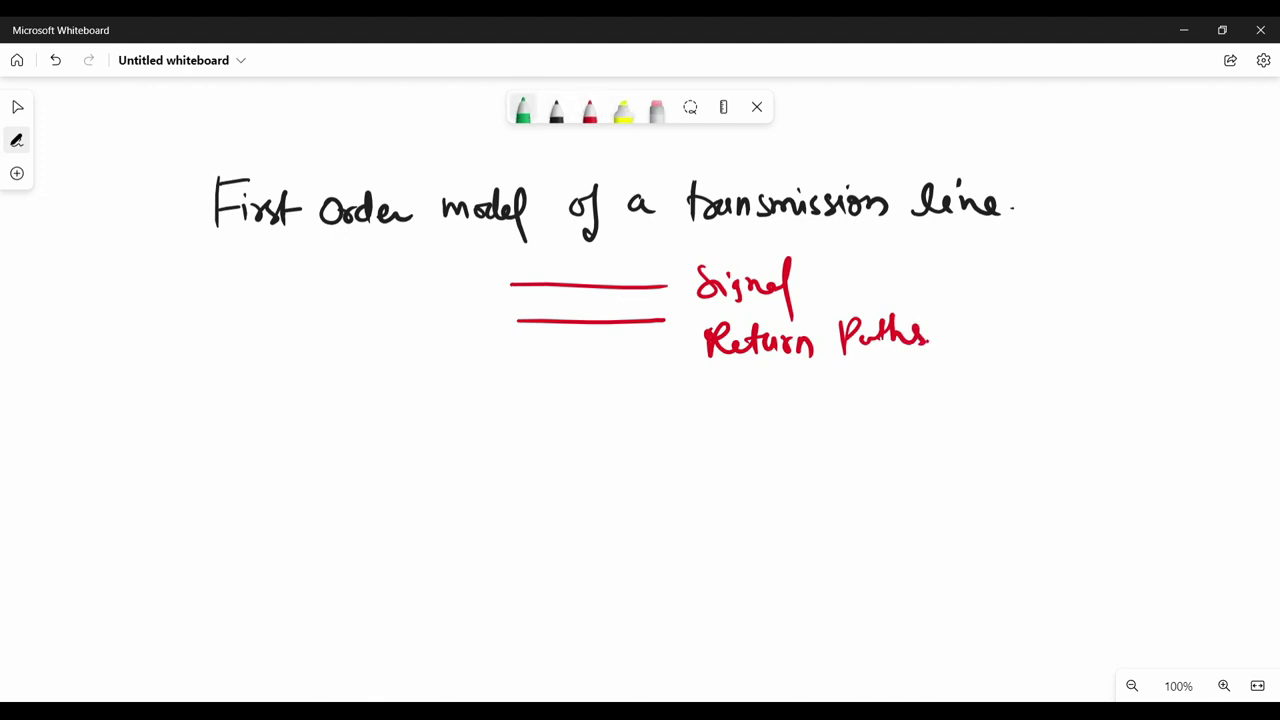
left_click_drag(234, 413, 294, 411)
mouse_move(269, 418)
left_mouse_down()
mouse_move(279, 460)
mouse_move(306, 464)
left_mouse_up()
mouse_move(254, 483)
left_mouse_down()
mouse_move(304, 480)
mouse_move(288, 526)
left_mouse_up()
left_click_drag(292, 412, 426, 412)
mouse_move(411, 418)
left_mouse_down()
mouse_move(416, 462)
mouse_move(442, 464)
left_mouse_up()
mouse_move(398, 482)
left_mouse_down()
mouse_move(444, 480)
mouse_move(424, 526)
left_mouse_up()
left_click_drag(418, 412, 588, 403)
mouse_move(545, 410)
left_mouse_down()
mouse_move(586, 403)
mouse_move(525, 460)
mouse_move(576, 457)
left_mouse_up()
left_click_drag(524, 473, 576, 471)
left_click_drag(548, 478, 549, 526)
mouse_move(584, 403)
left_mouse_down()
mouse_move(710, 384)
mouse_move(695, 446)
mouse_move(726, 450)
left_mouse_up()
left_click_drag(678, 466, 724, 464)
left_click_drag(700, 470, 710, 502)
left_click_drag(244, 539, 786, 519)
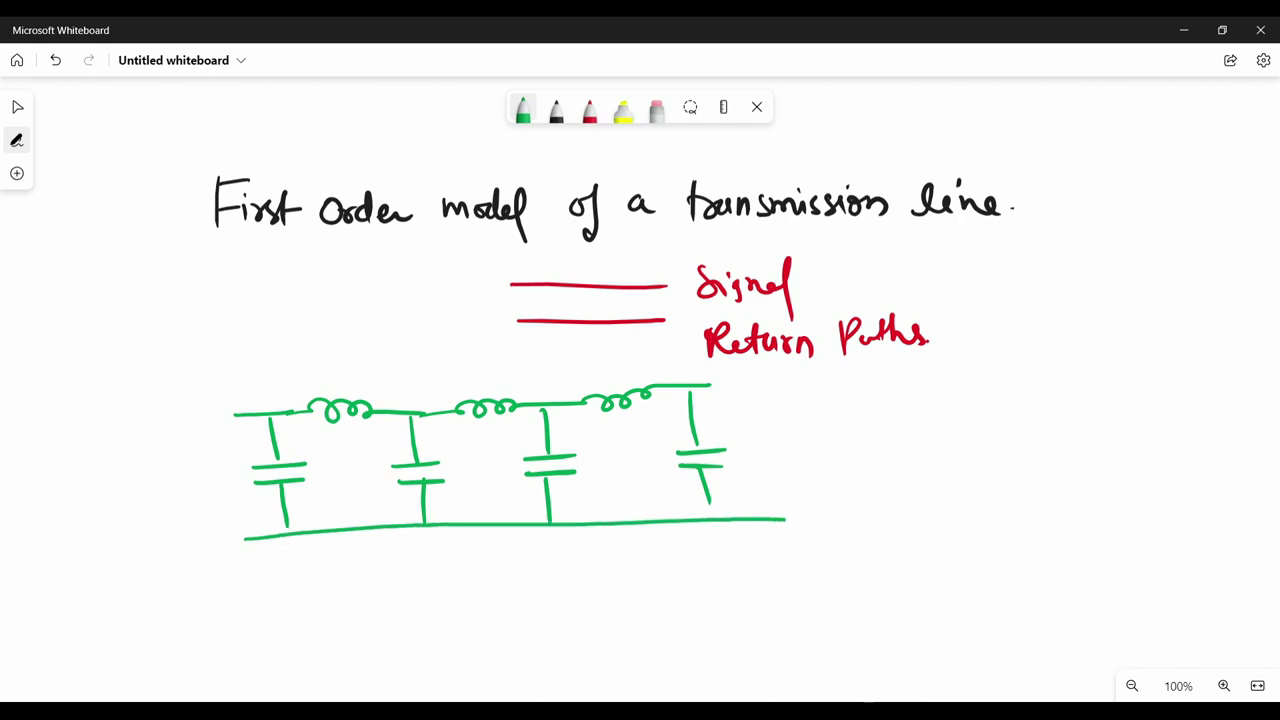
left_click_drag(818, 428, 846, 467)
mouse_move(876, 433)
left_mouse_down()
mouse_move(876, 464)
mouse_move(942, 436)
mouse_move(958, 460)
left_mouse_up()
left_click_drag(968, 444, 962, 446)
mouse_move(982, 440)
left_mouse_down()
mouse_move(990, 418)
mouse_move(1030, 497)
left_mouse_up()
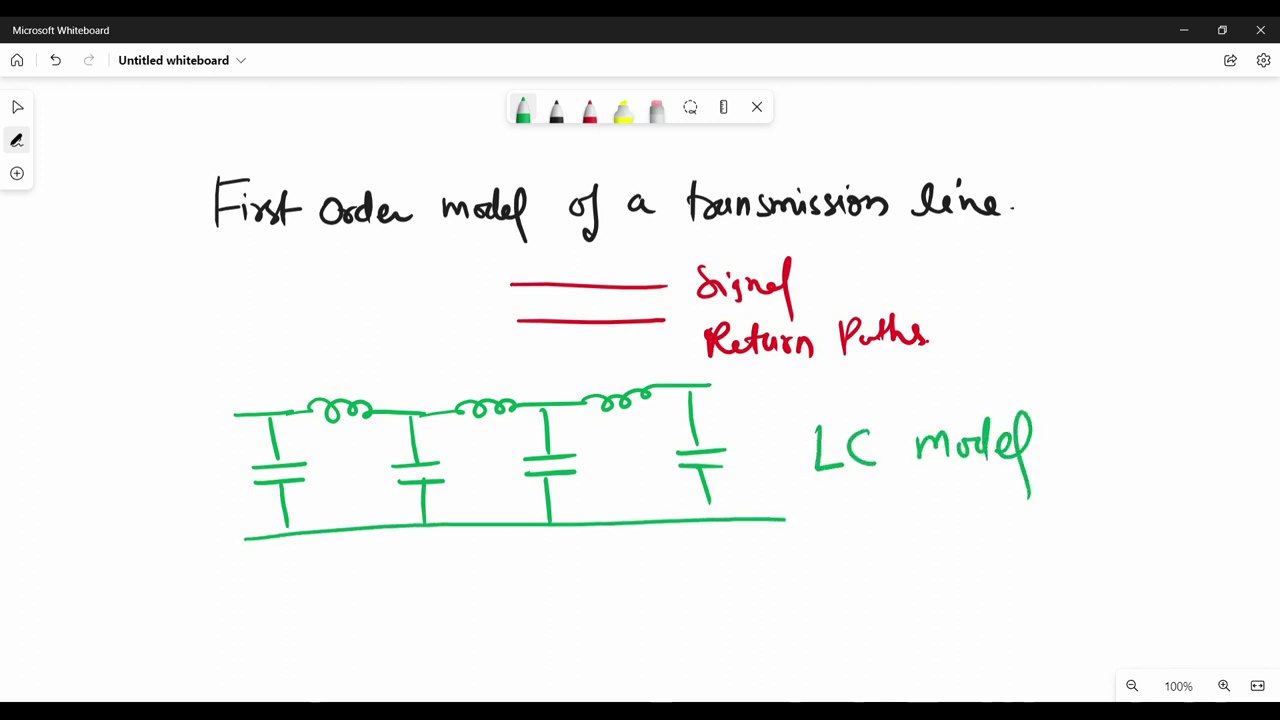
key("ctrl+a")
key("Delete")
left_click(17, 140)
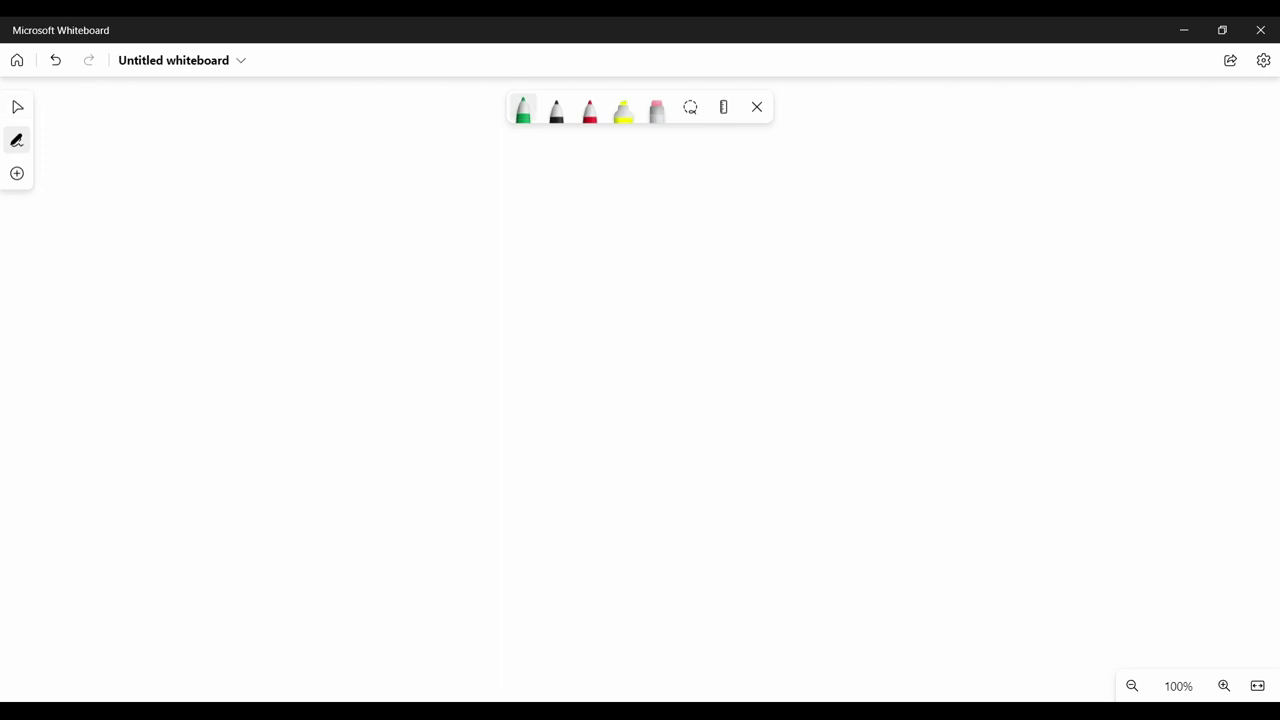
- Write the capacitance formula CL = 83/Z0 · √εr in pF/inch
mouse_move(364, 250)
left_mouse_down()
mouse_move(390, 293)
mouse_move(403, 263)
mouse_move(423, 263)
mouse_move(428, 278)
mouse_move(486, 233)
left_mouse_up()
left_click(403, 276)
mouse_move(499, 236)
left_mouse_down()
mouse_move(473, 277)
mouse_move(527, 276)
left_mouse_up()
mouse_move(470, 289)
left_mouse_down()
mouse_move(500, 289)
mouse_move(505, 316)
mouse_move(523, 304)
left_mouse_up()
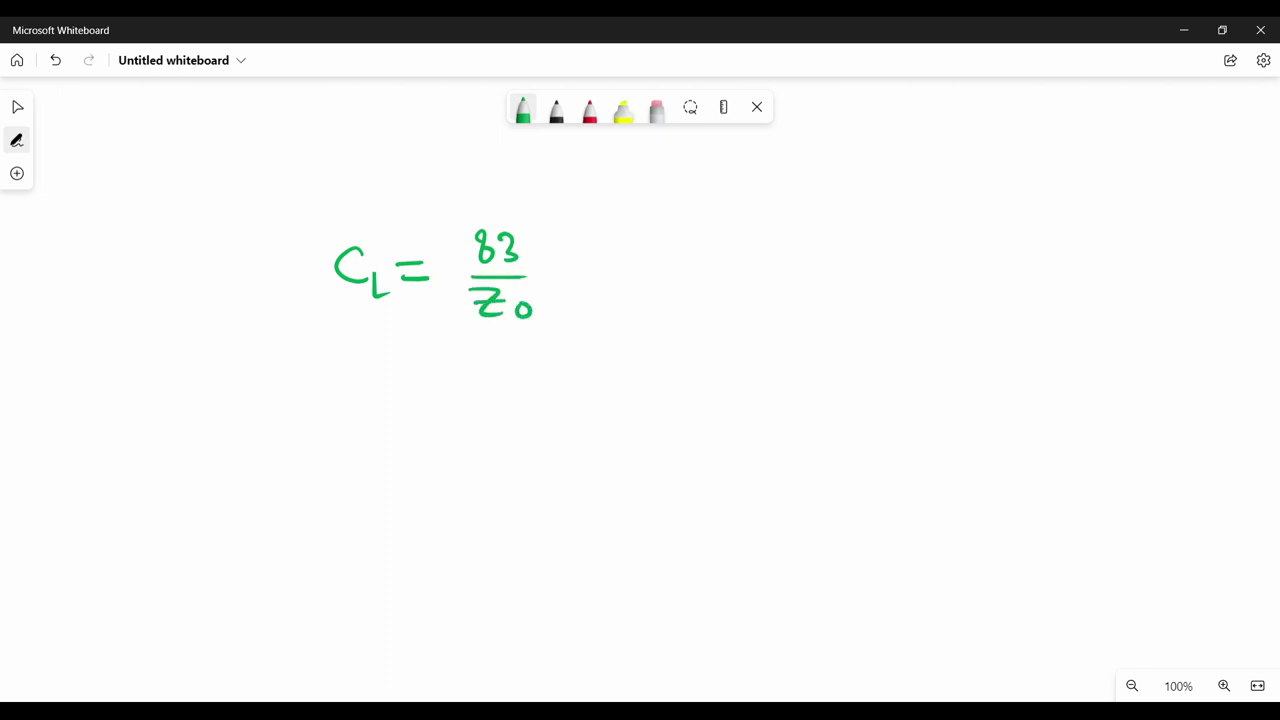
mouse_move(570, 240)
left_mouse_down()
mouse_move(566, 290)
mouse_move(622, 241)
mouse_move(604, 284)
mouse_move(634, 266)
left_mouse_up()
left_click_drag(701, 232, 702, 260)
mouse_move(704, 234)
left_mouse_down()
mouse_move(705, 248)
mouse_move(748, 229)
mouse_move(742, 284)
mouse_move(761, 284)
left_mouse_up()
mouse_move(772, 240)
left_mouse_down()
mouse_move(786, 282)
mouse_move(799, 282)
left_mouse_up()
left_click_drag(806, 244, 818, 282)
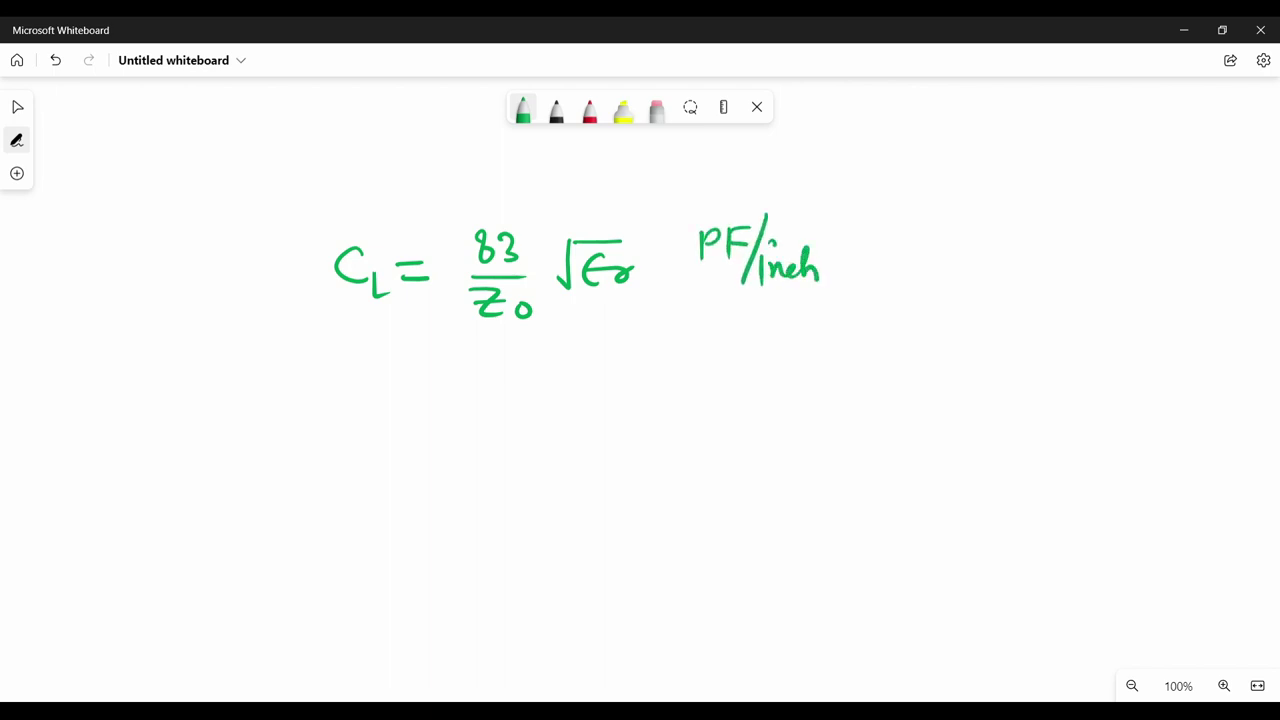
- Write the inductance formula LL = 0.083 × Z0 × √εr in nH/inch below it
mouse_move(348, 357)
left_mouse_down()
mouse_move(366, 405)
mouse_move(390, 411)
mouse_move(443, 382)
left_mouse_up()
mouse_move(421, 396)
left_mouse_down()
mouse_move(496, 373)
mouse_move(580, 396)
mouse_move(676, 393)
mouse_move(655, 394)
left_mouse_up()
left_click(516, 387)
left_click(588, 371)
mouse_move(698, 363)
left_mouse_down()
mouse_move(714, 362)
mouse_move(722, 399)
mouse_move(739, 384)
mouse_move(786, 391)
mouse_move(763, 391)
mouse_move(830, 352)
mouse_move(884, 352)
left_mouse_up()
left_click_drag(862, 366, 858, 398)
mouse_move(866, 386)
left_mouse_down()
mouse_move(968, 364)
mouse_move(998, 376)
left_mouse_up()
mouse_move(998, 362)
left_mouse_down()
mouse_move(1022, 358)
mouse_move(1026, 378)
mouse_move(1052, 389)
left_mouse_up()
mouse_move(985, 412)
left_mouse_down()
mouse_move(987, 436)
mouse_move(1048, 428)
left_mouse_up()
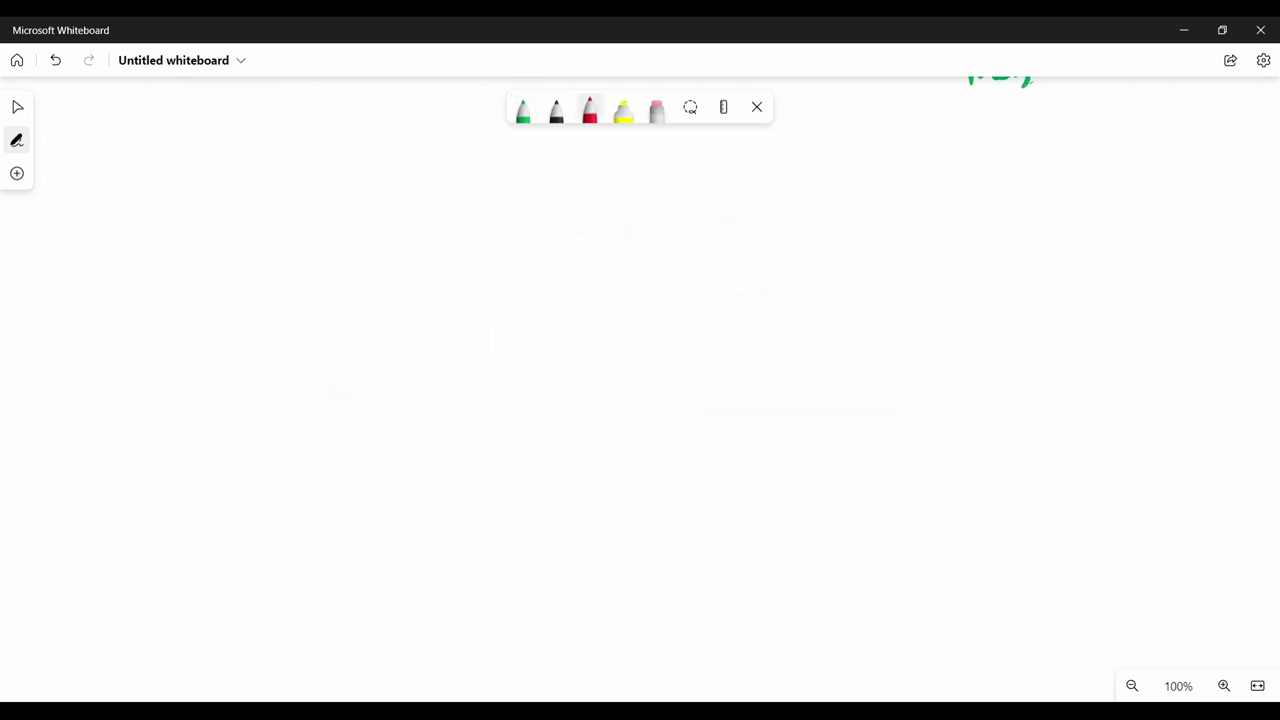
- Handwrite the red heading 'Lets take a quick example:' on the whiteboard
left_click_drag(188, 206, 210, 240)
mouse_move(212, 232)
left_mouse_down()
mouse_move(232, 238)
mouse_move(232, 216)
left_mouse_up()
left_click_drag(252, 222, 242, 238)
left_click_drag(302, 208, 304, 242)
left_click_drag(310, 230, 368, 240)
left_click_drag(400, 228, 462, 262)
left_click_drag(474, 228, 504, 242)
mouse_move(508, 214)
left_mouse_down()
mouse_move(522, 244)
mouse_move(546, 242)
left_mouse_up()
left_click_drag(590, 230, 638, 240)
left_click_drag(642, 228, 694, 240)
left_click_drag(698, 226, 728, 222)
left_click_drag(728, 232, 742, 234)
left_click_drag(778, 214, 780, 222)
left_click_drag(773, 236, 774, 238)
- Write the given values Zo = 50Ω and εr = 4 below the heading
mouse_move(382, 296)
left_mouse_down()
mouse_move(418, 324)
mouse_move(428, 306)
left_mouse_up()
left_click_drag(455, 309, 476, 308)
left_click_drag(456, 319, 494, 322)
left_click_drag(528, 298, 630, 328)
left_click(631, 314)
left_click_drag(732, 292, 734, 322)
left_click_drag(740, 302, 792, 304)
left_click_drag(778, 316, 800, 316)
left_click_drag(812, 286, 836, 308)
left_click_drag(830, 284, 834, 344)
- Write the unknowns CL = ? and LL = ? beneath the given values
mouse_move(460, 362)
left_mouse_down()
mouse_move(436, 380)
mouse_move(460, 398)
left_mouse_up()
left_click_drag(468, 380, 480, 406)
mouse_move(496, 370)
left_mouse_down()
mouse_move(520, 372)
mouse_move(520, 386)
left_mouse_up()
left_click_drag(538, 366, 552, 396)
left_click(554, 407)
mouse_move(668, 356)
left_mouse_down()
mouse_move(692, 400)
mouse_move(714, 410)
left_mouse_up()
left_click_drag(724, 369, 748, 369)
left_click_drag(728, 384, 776, 404)
- Write the answer CL = 3.3pF/inch on the next line
mouse_move(430, 452)
left_mouse_down()
mouse_move(432, 490)
mouse_move(452, 502)
left_mouse_up()
left_click_drag(462, 470, 484, 470)
mouse_move(462, 484)
left_mouse_down()
mouse_move(590, 496)
mouse_move(602, 480)
left_mouse_up()
left_click(544, 476)
left_click_drag(614, 462, 612, 492)
left_click_drag(612, 460, 630, 450)
mouse_move(616, 476)
left_mouse_down()
mouse_move(628, 474)
mouse_move(628, 516)
left_mouse_up()
mouse_move(646, 482)
left_mouse_down()
mouse_move(648, 504)
mouse_move(682, 500)
left_mouse_up()
left_click_drag(680, 468, 710, 506)
- Add the answer LL = 8.3nH beside the CL result
mouse_move(814, 446)
left_mouse_down()
mouse_move(846, 498)
mouse_move(866, 504)
left_mouse_up()
left_click_drag(866, 462, 890, 462)
left_click_drag(868, 476, 1030, 474)
left_click(964, 470)
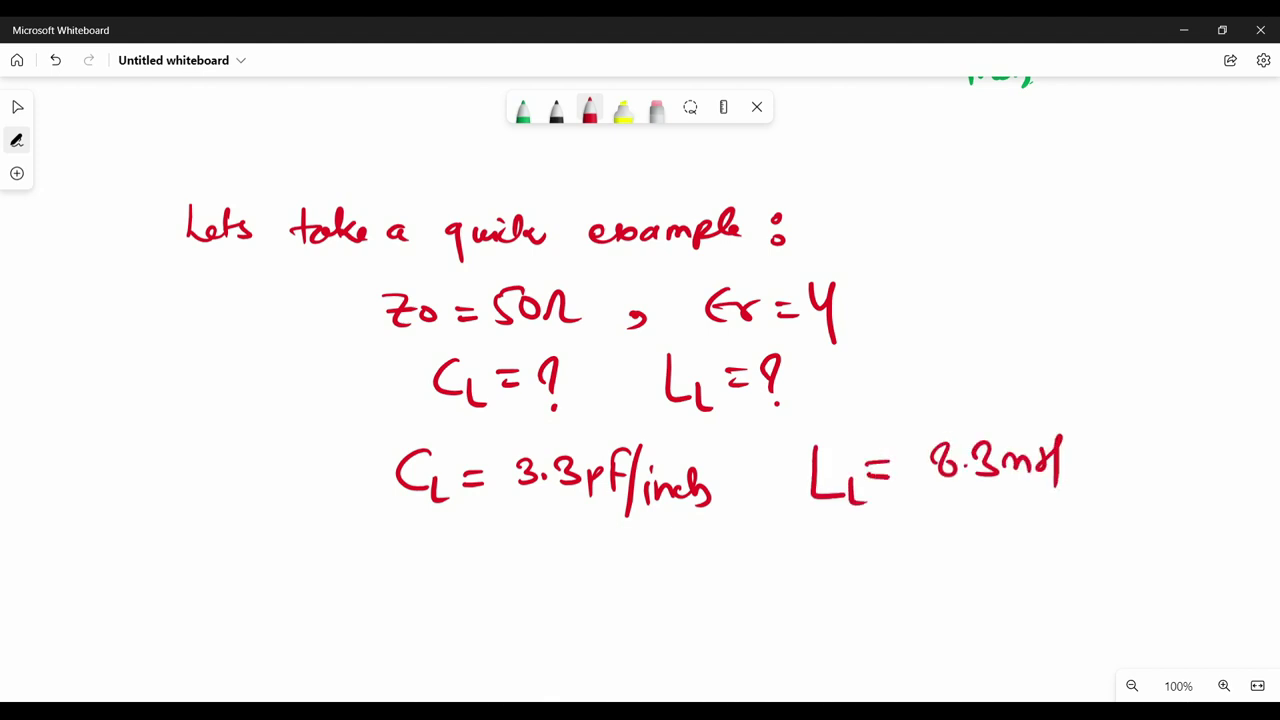